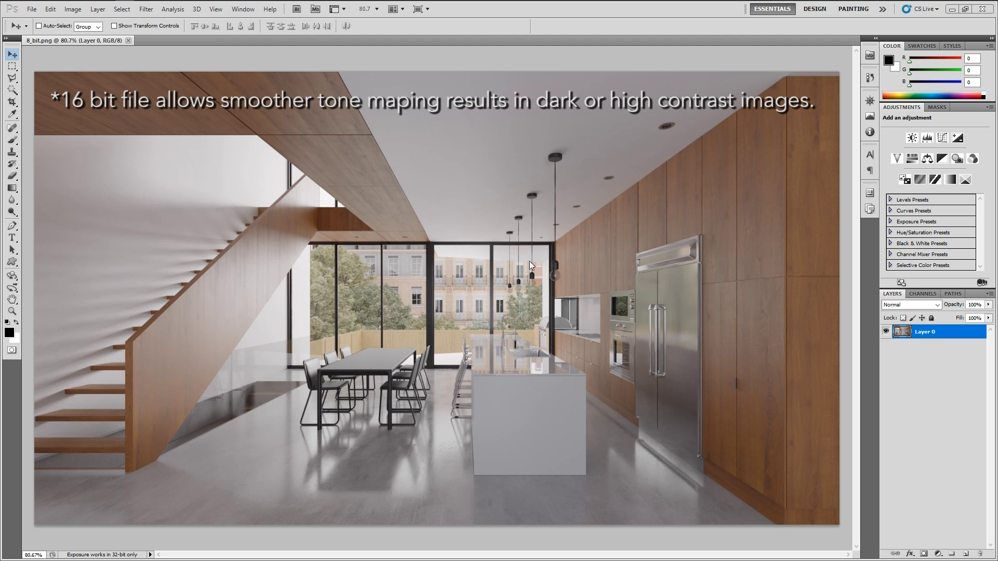
- Add an Exposure adjustment layer at +0.25 and toggle its visibility to compare
left_click(938, 554)
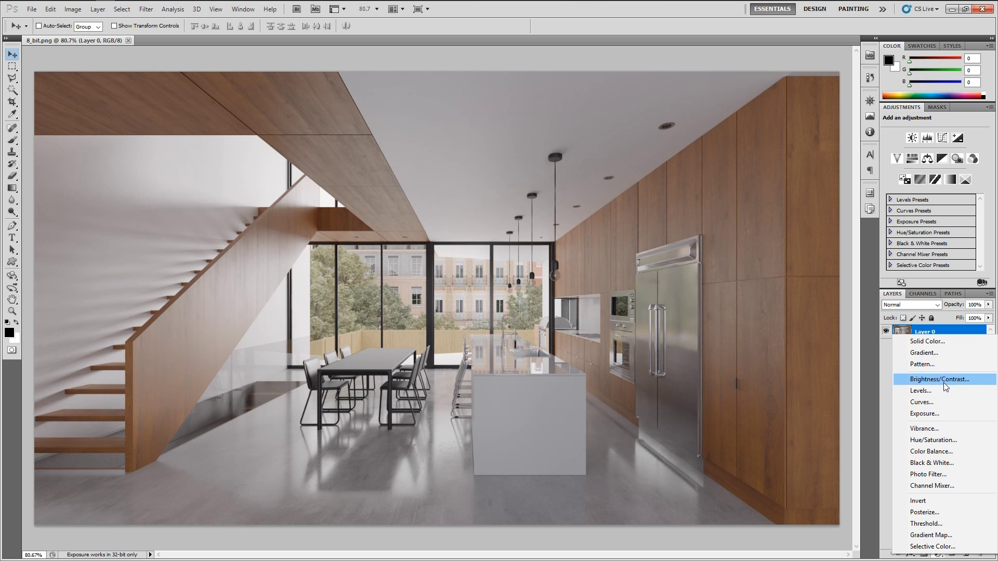
left_click(934, 415)
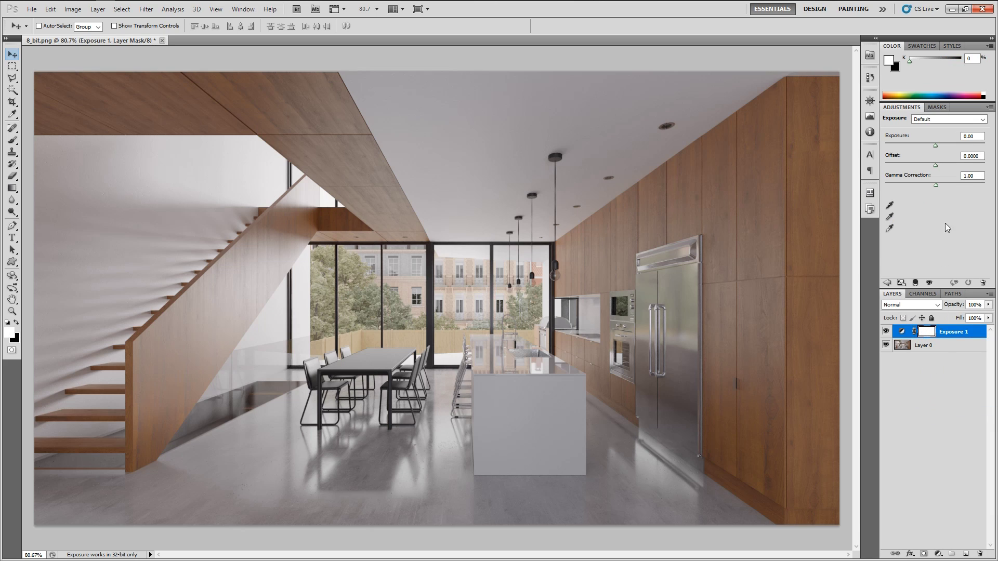
left_click(976, 136)
key("Up")
key("Up")
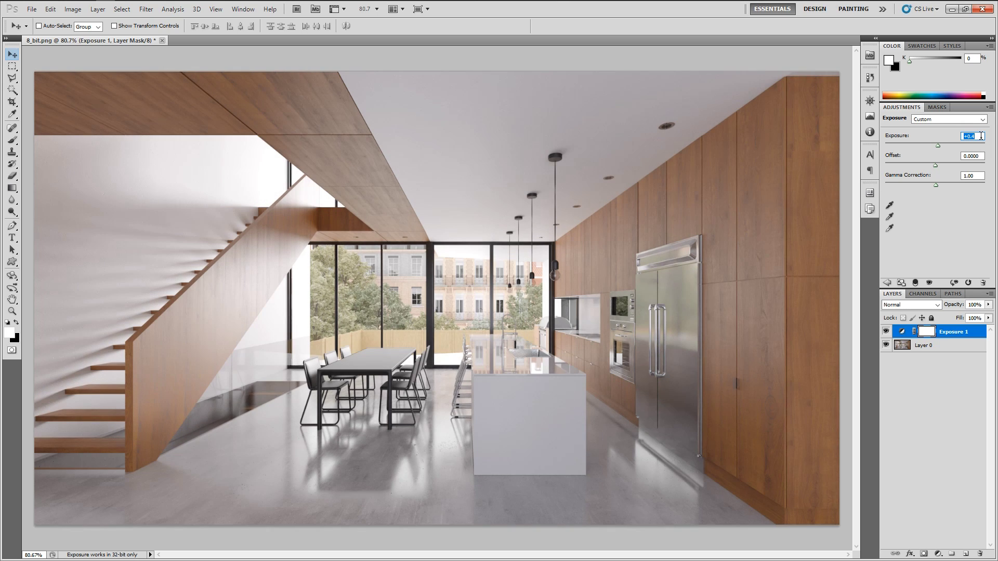
type("0.25")
key("Return")
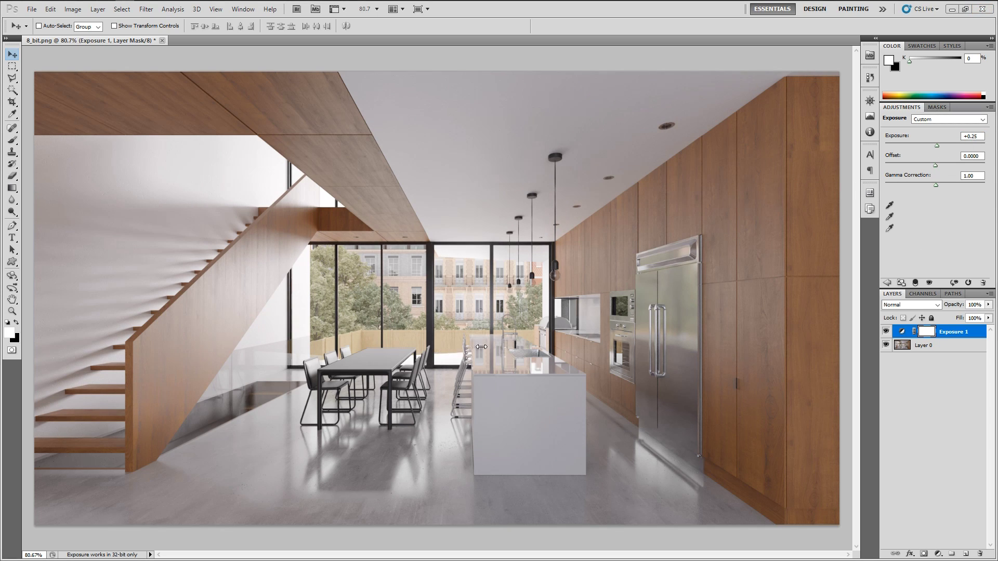
left_click(887, 332)
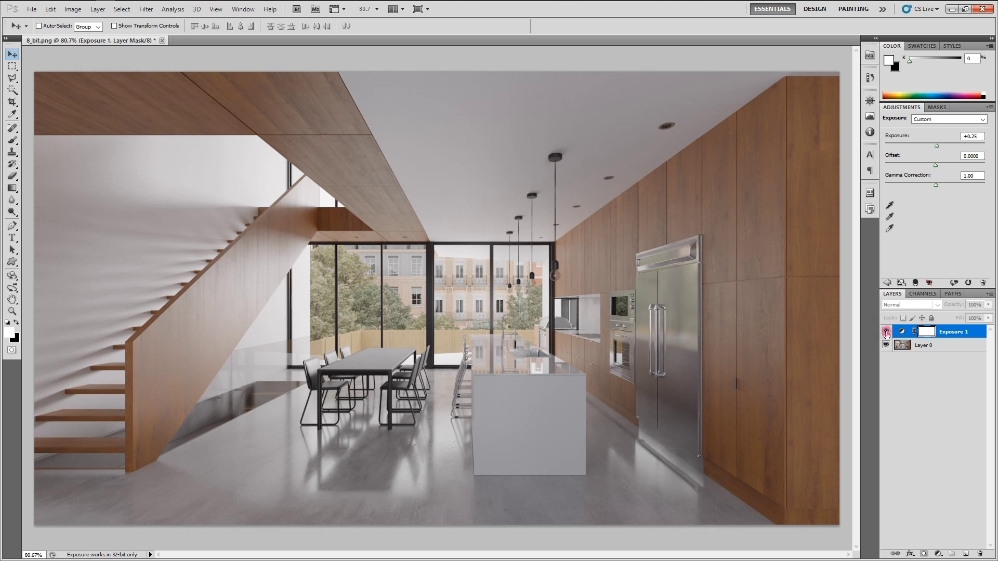
left_click(886, 332)
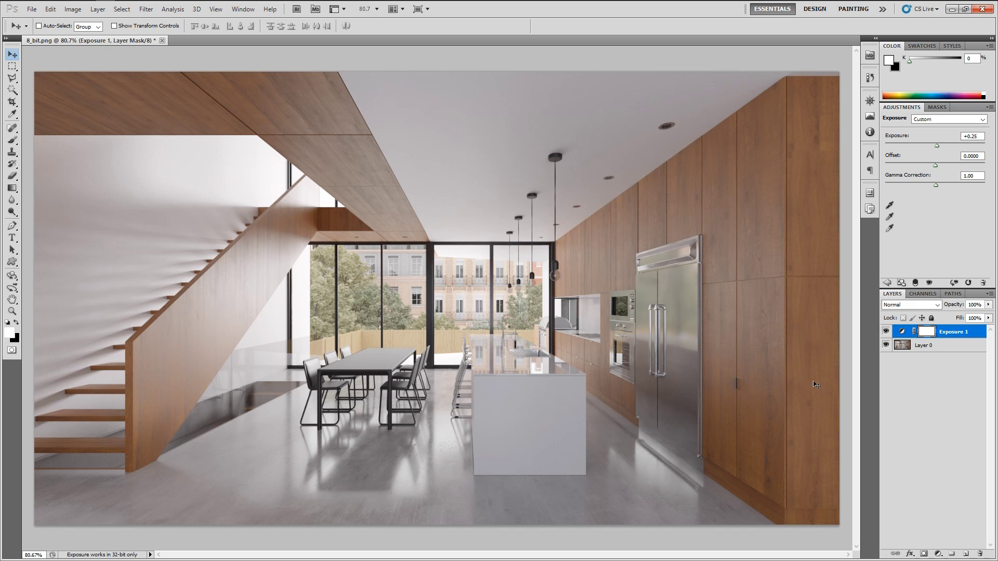
- Add a Curves adjustment layer with an S-curve that lifts highlights and deepens shadows
left_click(939, 554)
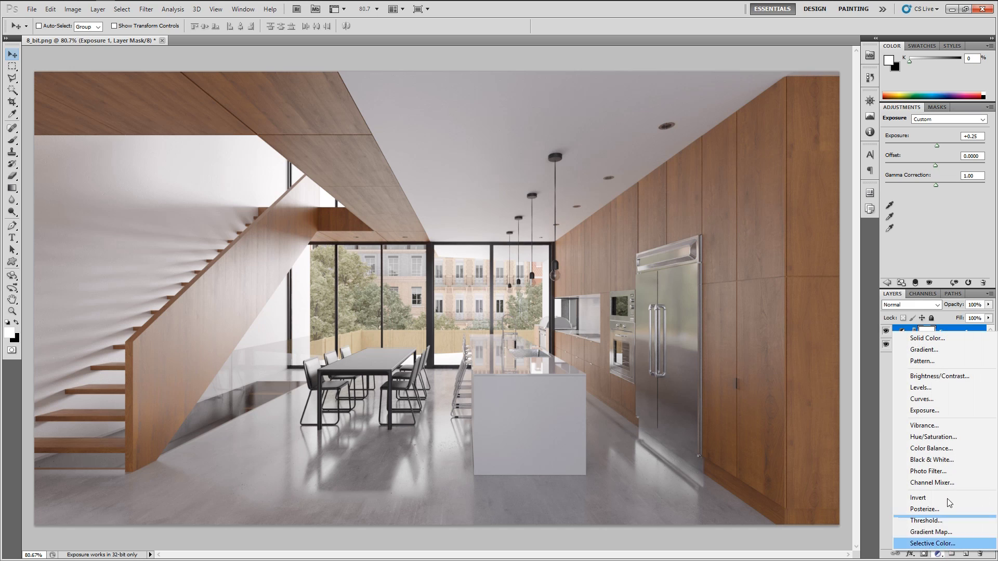
left_click(922, 400)
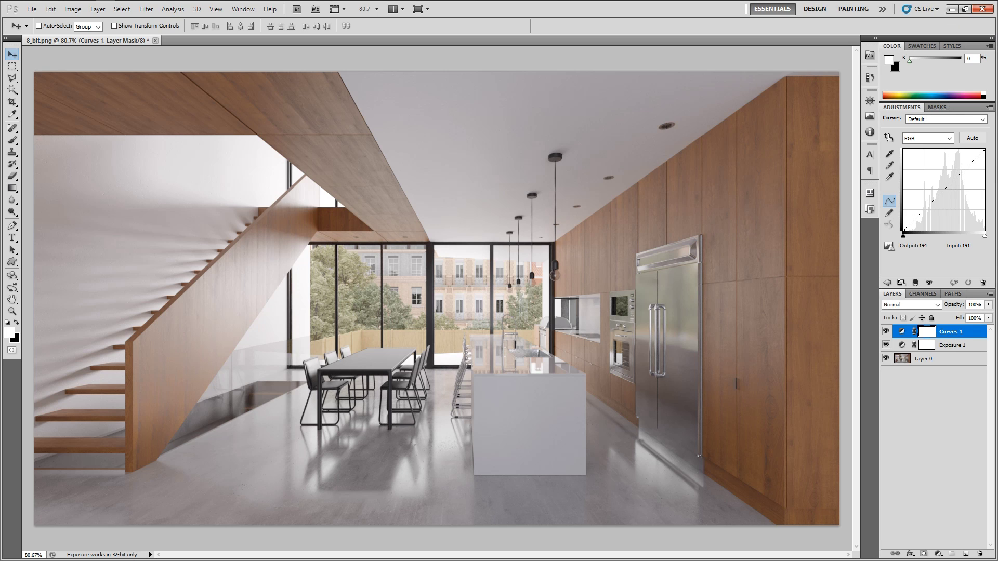
left_click(965, 169)
left_click_drag(964, 169, 963, 166)
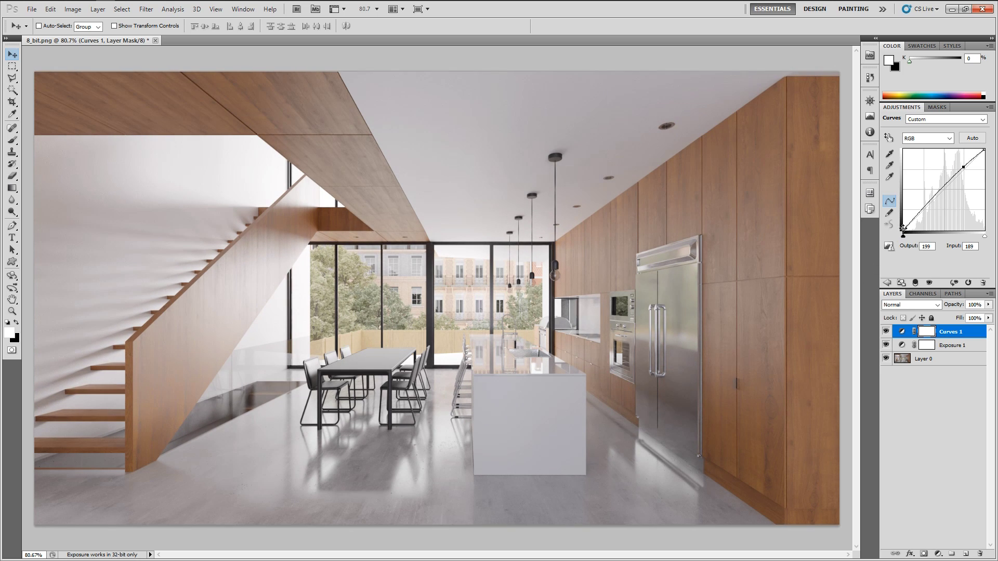
left_click_drag(923, 209, 928, 208)
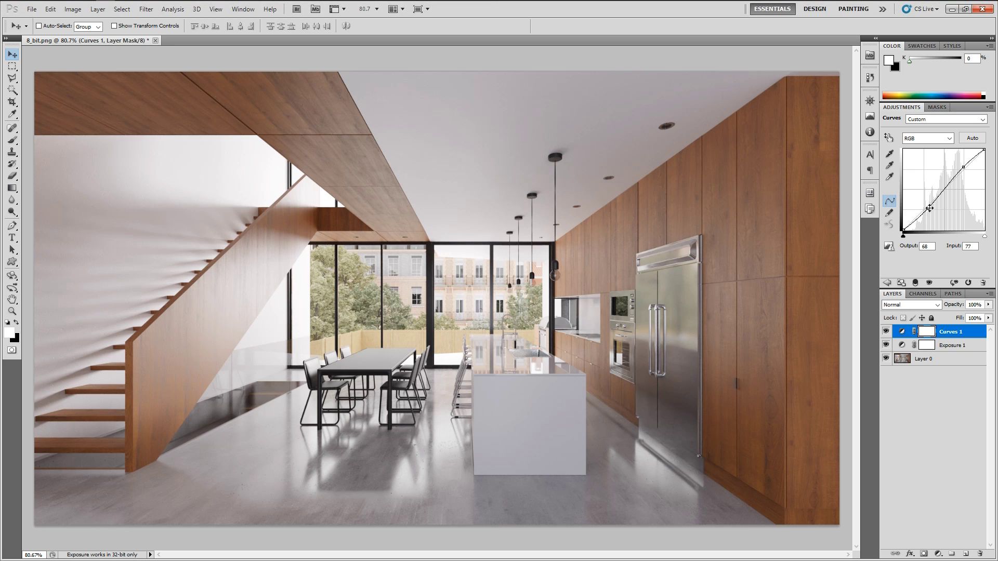
left_click_drag(928, 208, 930, 208)
- Toggle the Curves layer to compare, then set its opacity to 65%
left_click(886, 332)
left_click(886, 332)
left_click(886, 332)
left_click(886, 332)
left_click(886, 332)
left_click(886, 332)
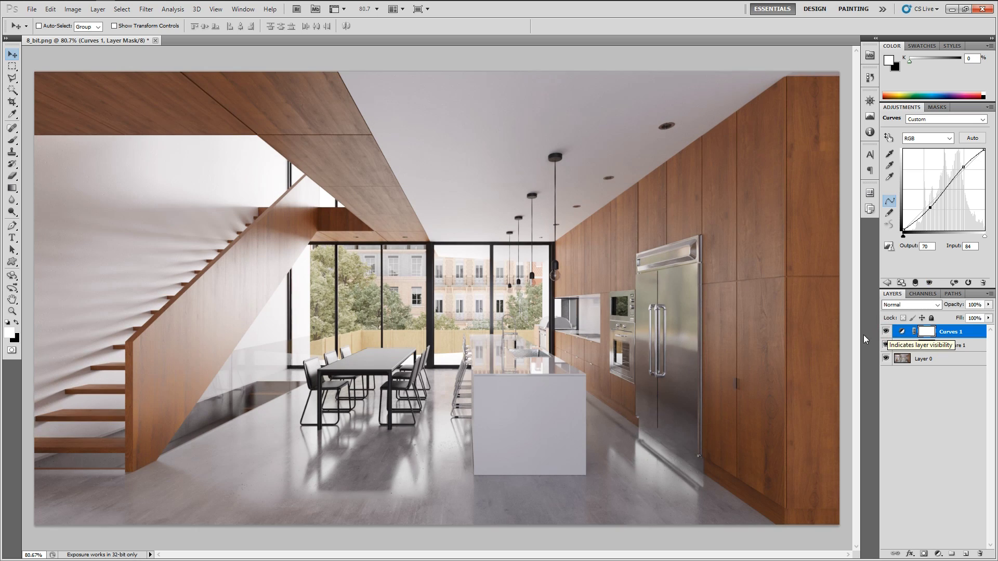
left_click(976, 305)
type("70")
key("Return")
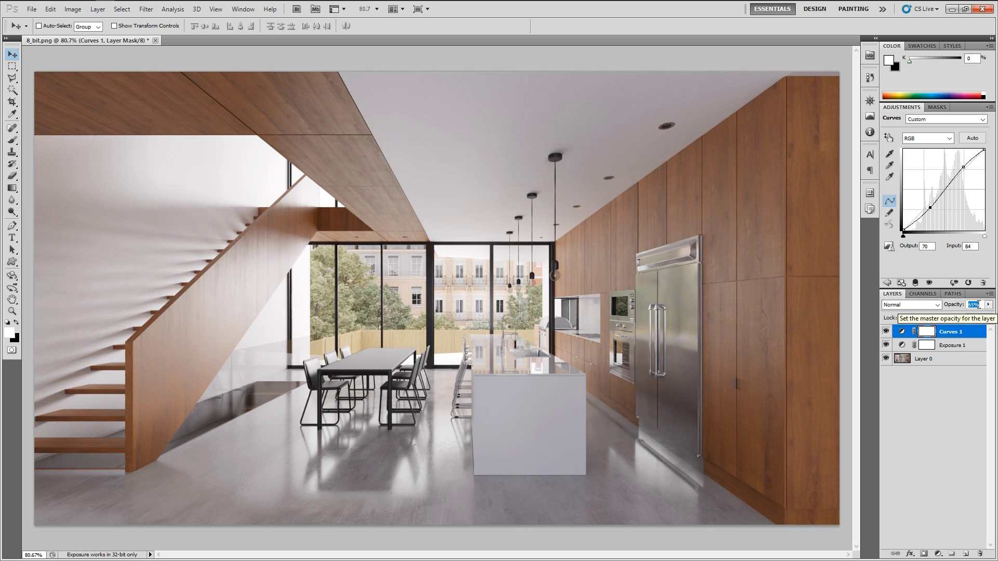
key("Return")
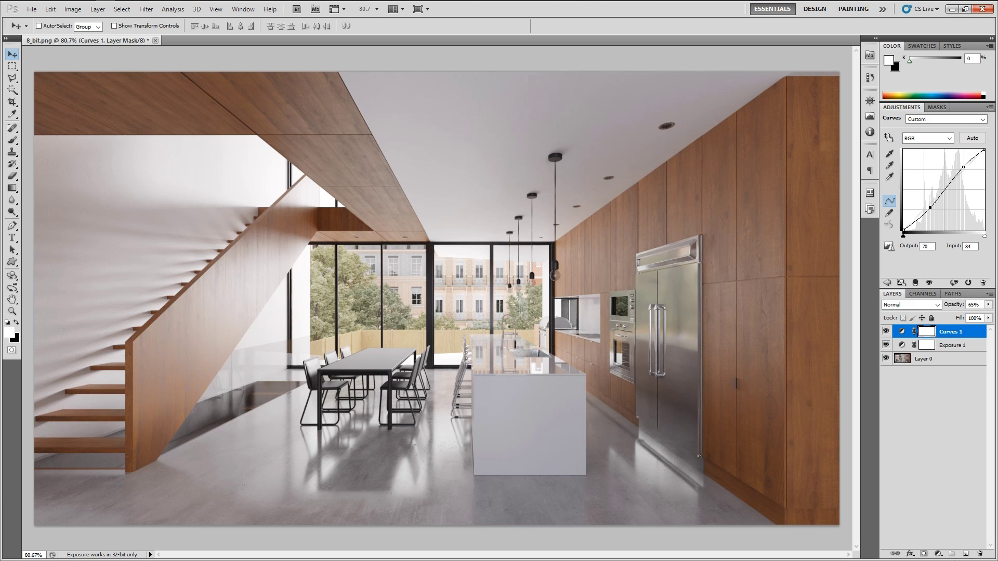
- Add a Color Balance adjustment layer and glance at the reference kitchen photo
left_click(937, 554)
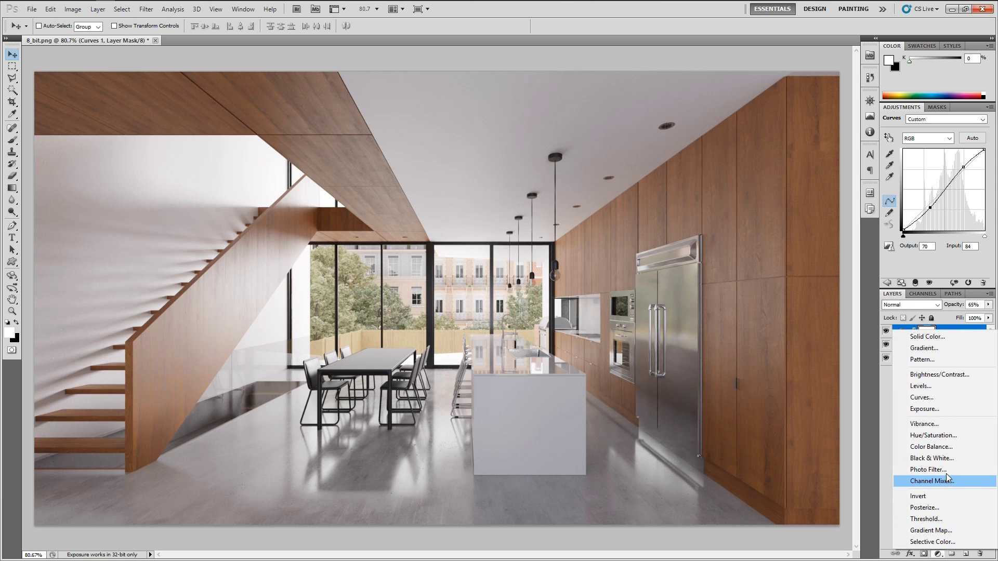
left_click(940, 448)
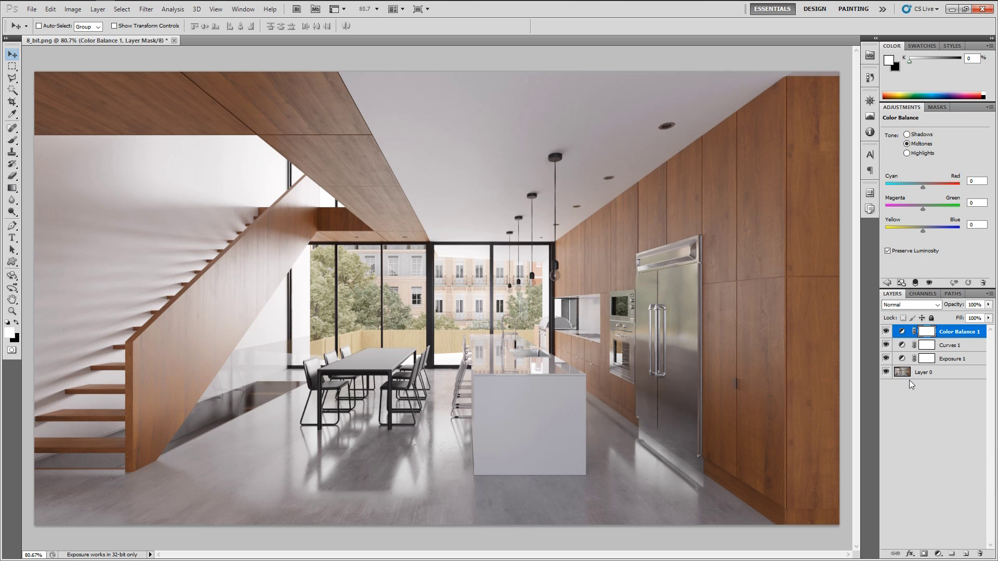
key("alt+Tab")
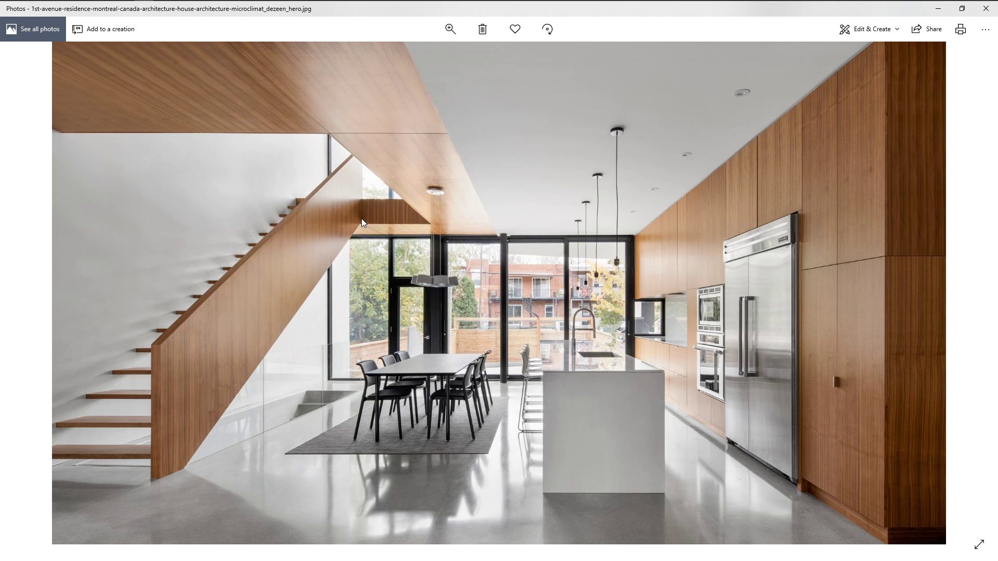
key("alt+Tab")
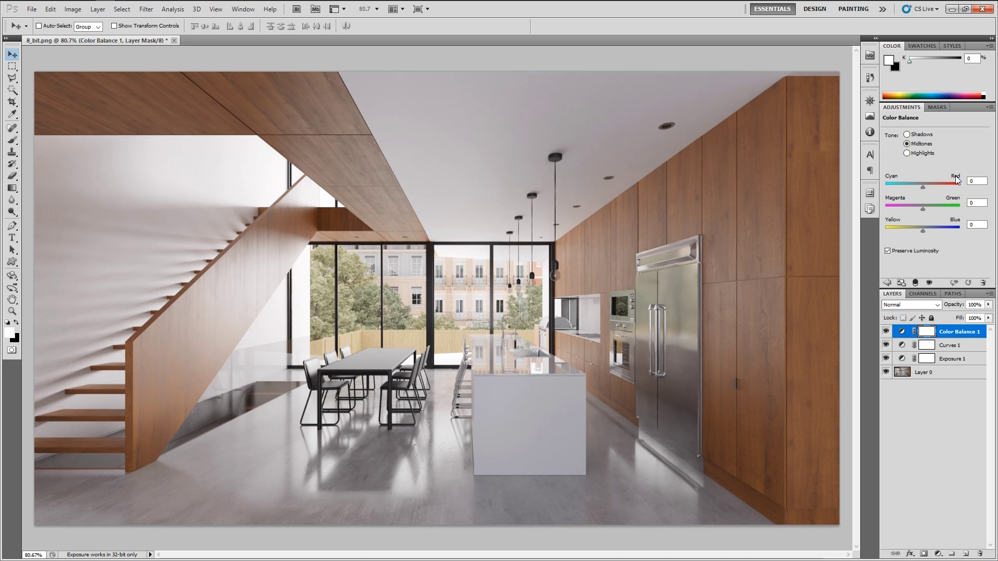
- Try midtone Cyan/Red values of -20, +3 and +10, returning it to 0
left_click(974, 180)
type("-20")
key("Return")
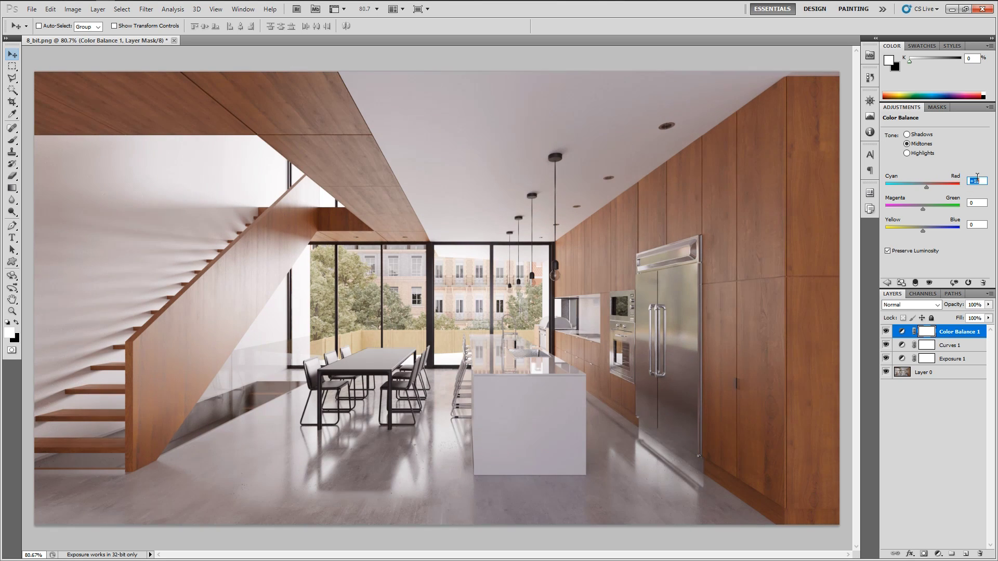
type("0")
key("Return")
left_click(977, 180)
double_click(977, 180)
type("3")
key("Return")
key("Down")
key("Down")
key("shift+Up")
key("shift+Up")
key("shift+Up")
key("shift+Up")
key("shift+Up")
key("shift+Up")
key("shift+Up")
key("shift+Up")
key("shift+Up")
key("shift+Up")
key("shift+Down")
key("shift+Down")
key("shift+Up")
key("shift+Down")
- Try a +10 midtone Yellow/Blue shift, reset it to 0, and compare with the reference photo
left_click(981, 224)
type("10")
key("Return")
type("0")
key("Return")
key("alt+Tab")
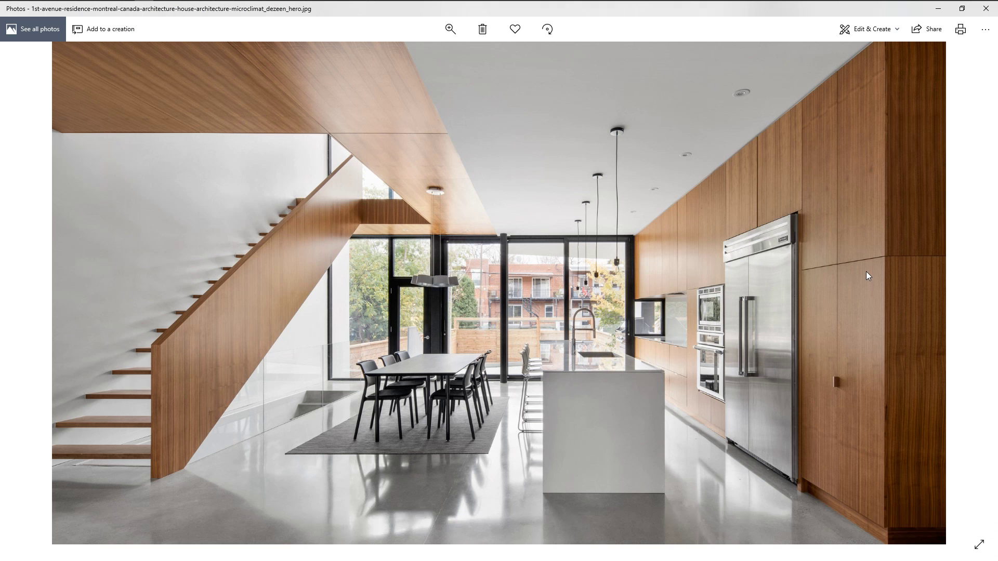
key("alt+Tab")
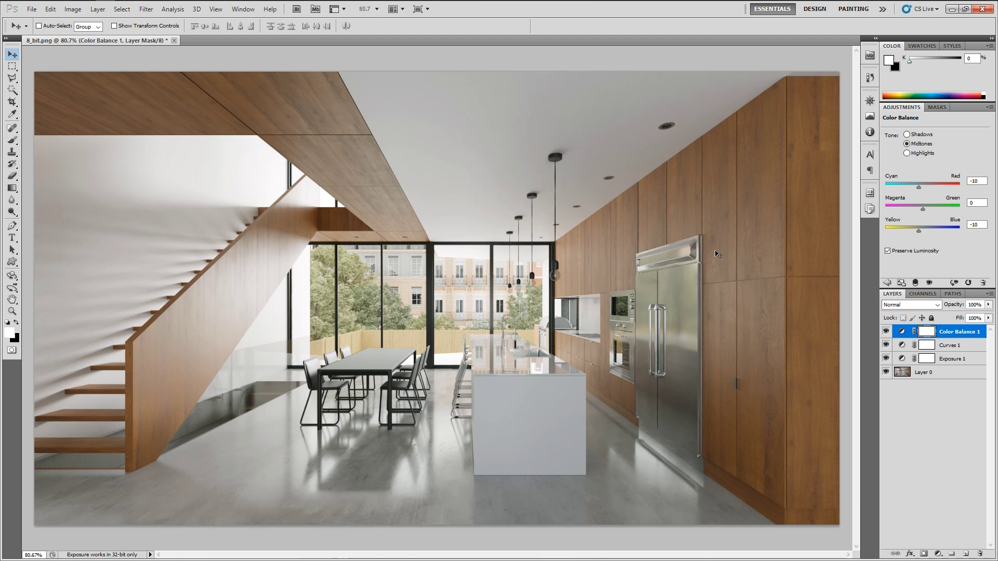
key("alt+Tab")
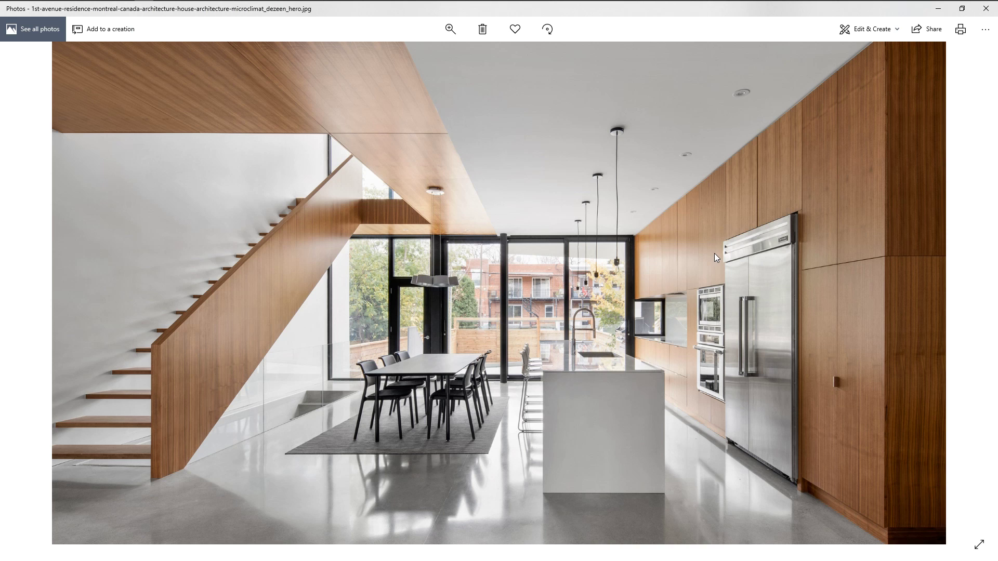
key("alt+Tab")
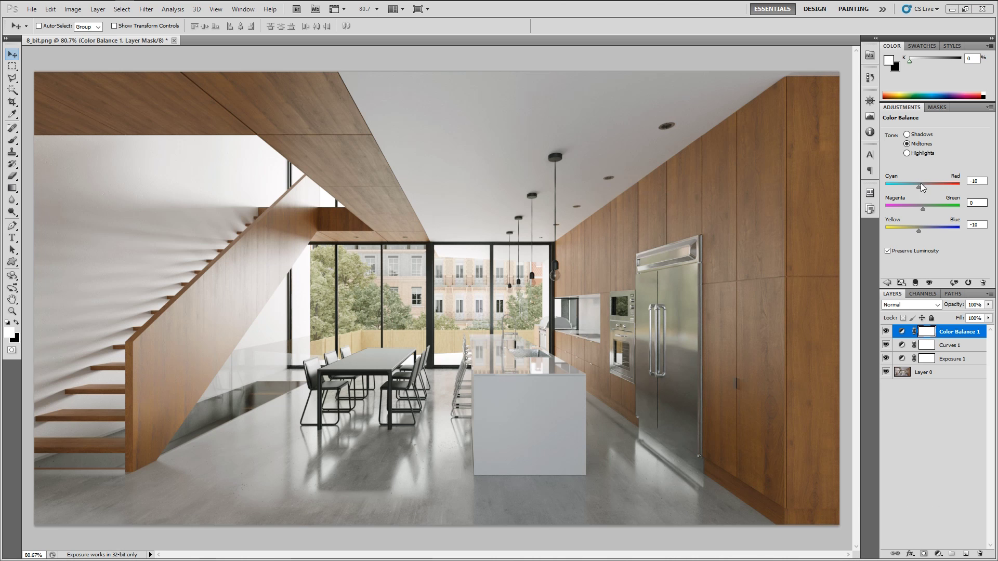
- Ease the midtone Cyan/Red shift to -5
left_click(983, 181)
key("Up")
key("Up")
key("Up")
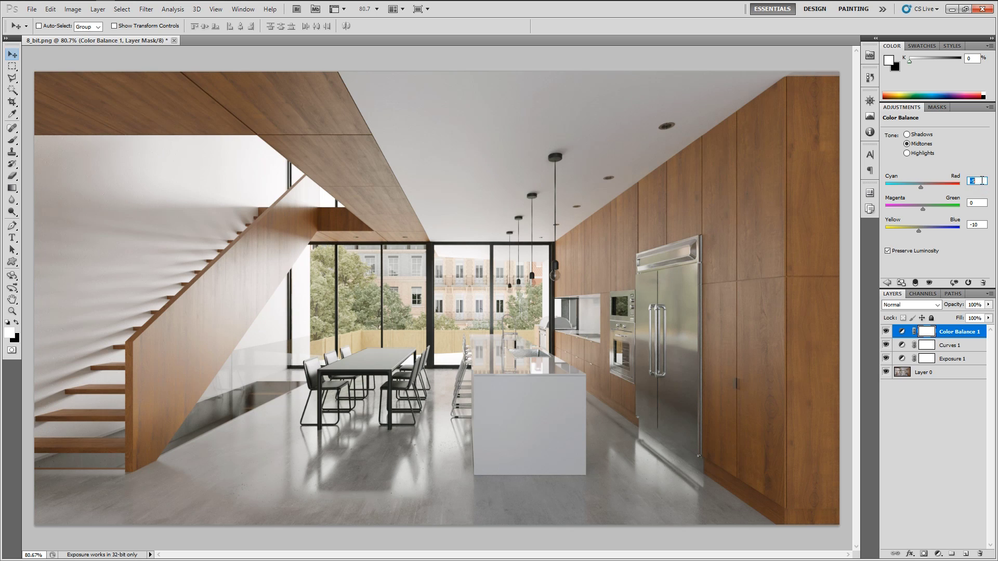
left_click(981, 181)
- Switch to Shadows and try magenta, red and blue shifts, resetting each to 0
left_click(908, 135)
left_click(979, 202)
key("shift+Down")
key("shift+Down")
type("0")
left_click(977, 181)
key("shift+Up")
key("shift+Up")
key("shift+Up")
type("0")
left_click(977, 225)
key("shift+Up")
key("shift+Up")
type("0")
- Give the shadows Magenta/Green +3 and Cyan/Red +4
left_click(983, 203)
key("Up")
key("Down")
key("Down")
key("Down")
key("Down")
- Switch to Highlights and set Yellow/Blue to +4
key("Down")
key("Down")
key("Down")
key("Down")
key("Down")
key("Down")
left_click(977, 181)
key("Up")
key("Up")
key("Up")
key("Up")
key("Up")
left_click(906, 154)
left_click(976, 224)
key("shift+Up")
key("shift+Down")
key("shift+Down")
key("Down")
key("Down")
key("Down")
left_click(980, 225)
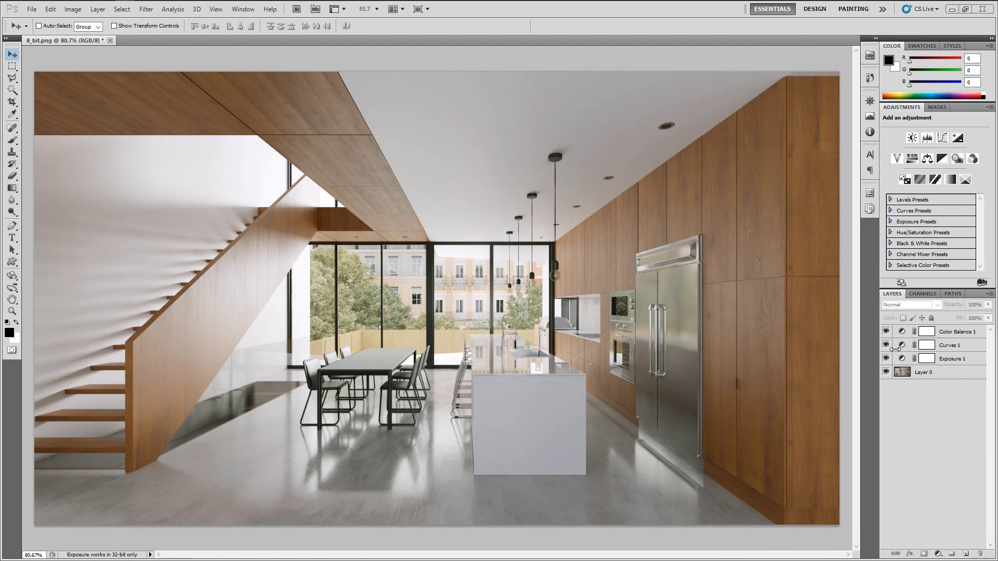
- Toggle Color Balance on and off and compare the render with the reference photo
left_click(917, 451)
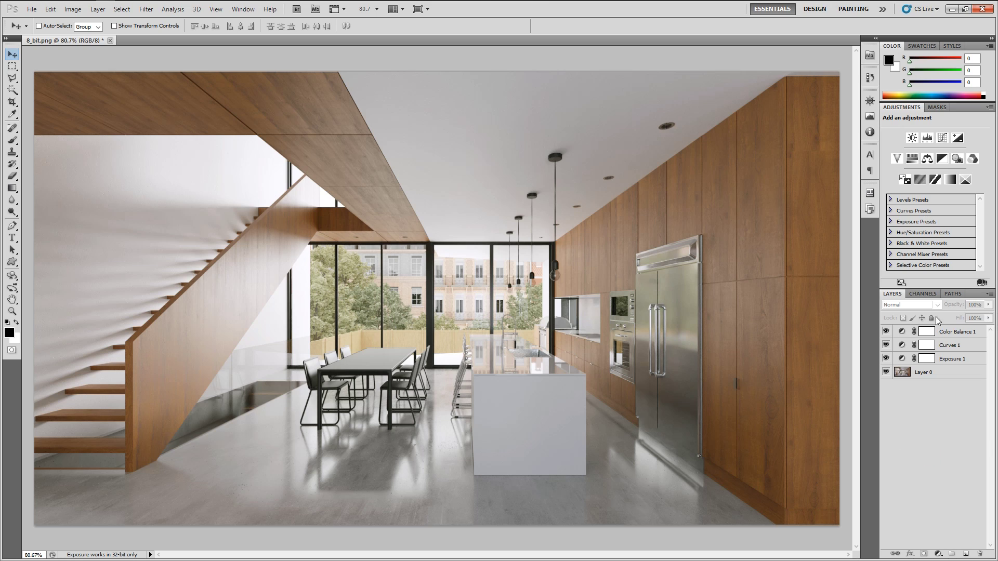
left_click(886, 332)
left_click(886, 332)
left_click(886, 332)
left_click(886, 332)
key("alt+Tab")
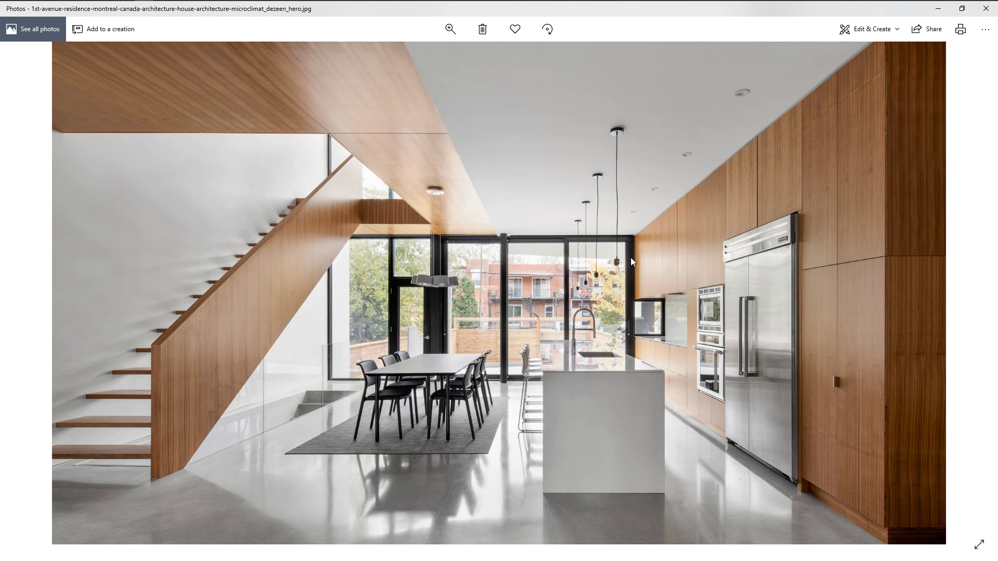
key("alt+Tab")
key("alt+Tab")
key("alt+Tab")
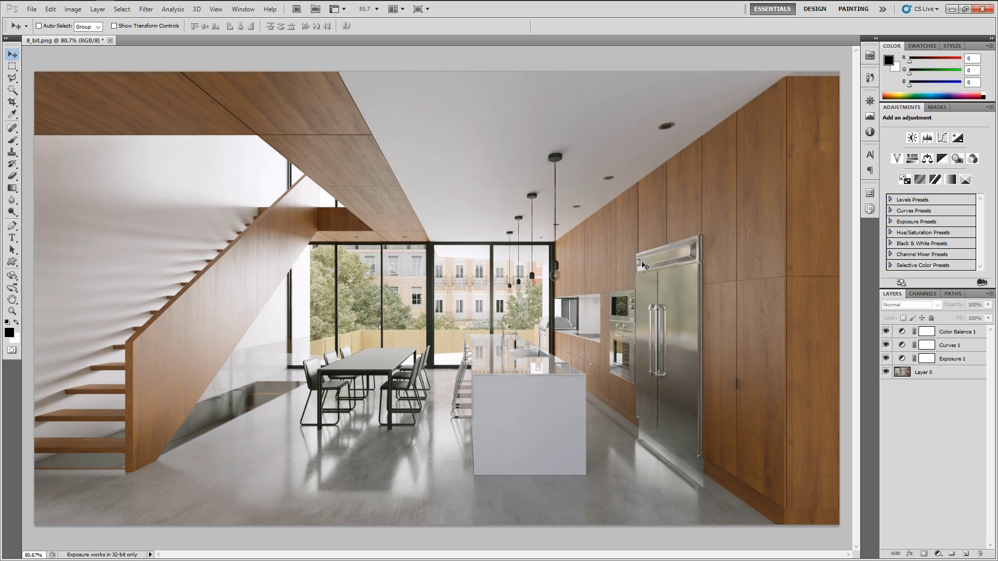
key("alt+Tab")
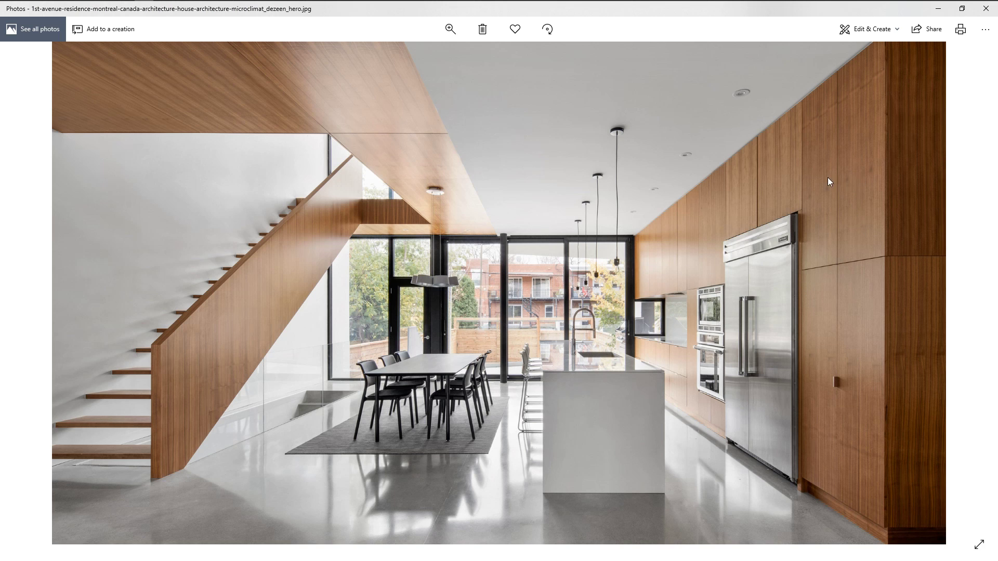
key("alt+Tab")
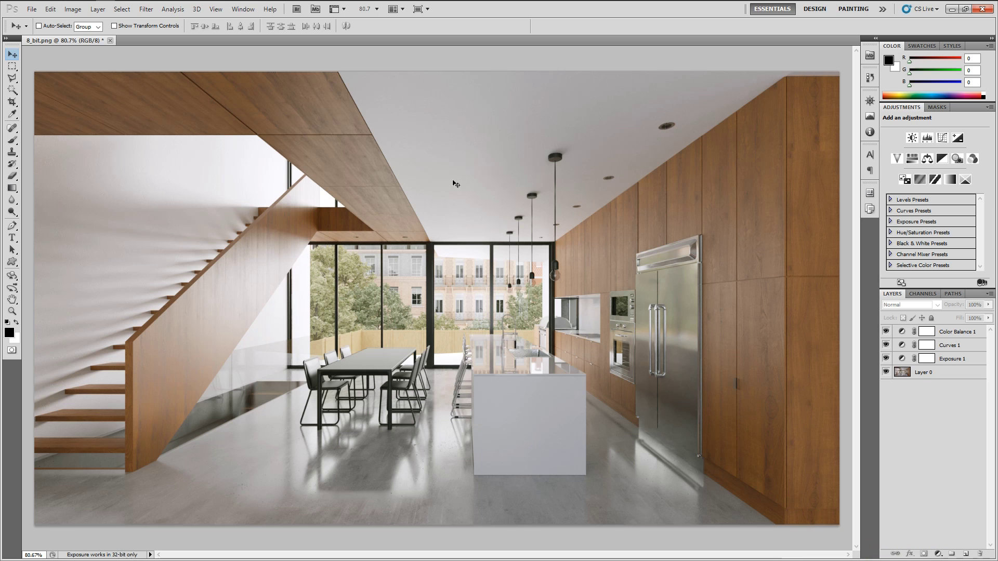
key("alt+Tab")
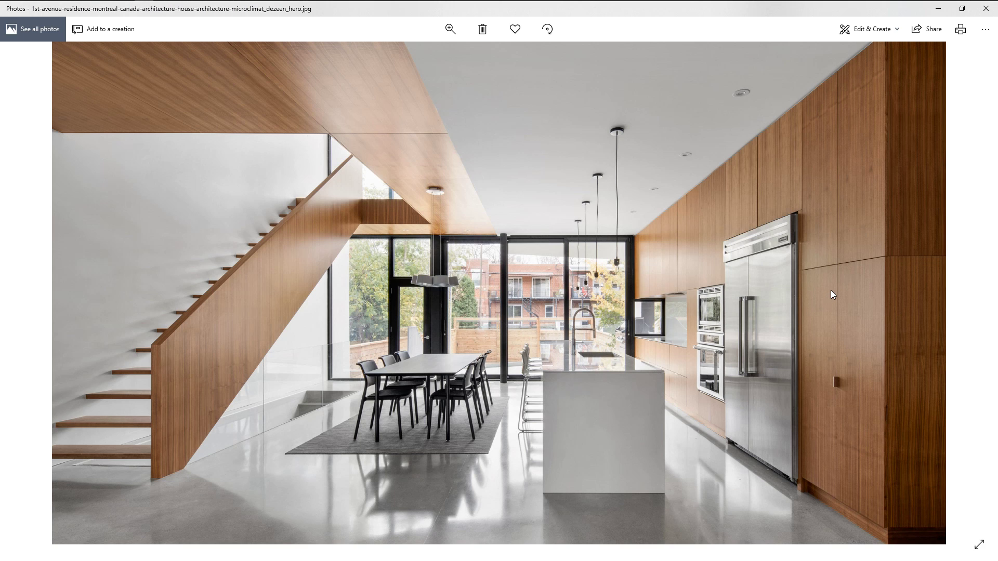
key("alt+Tab")
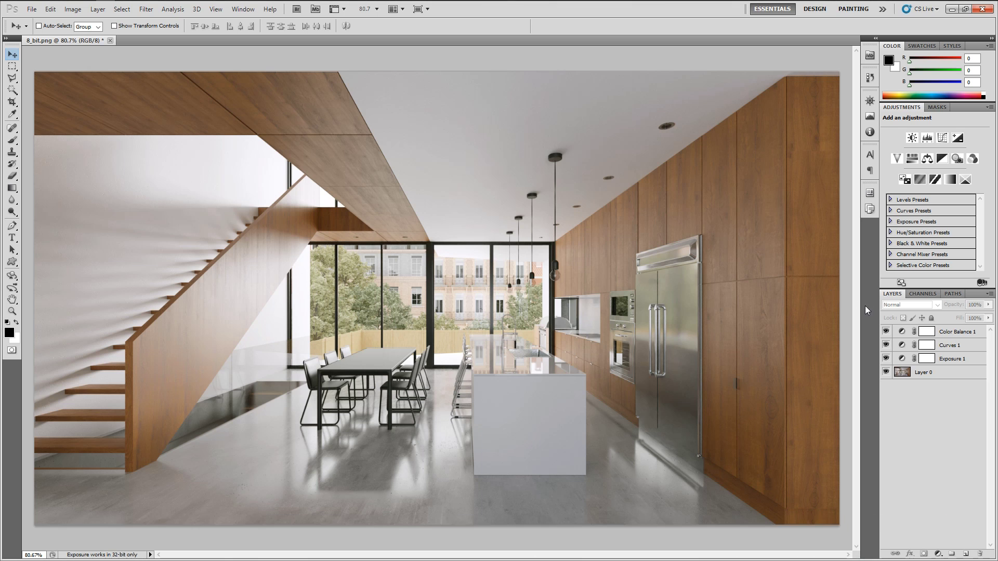
- Set the Color Balance 1 midtone Yellow/Blue value to -7
left_click(967, 333)
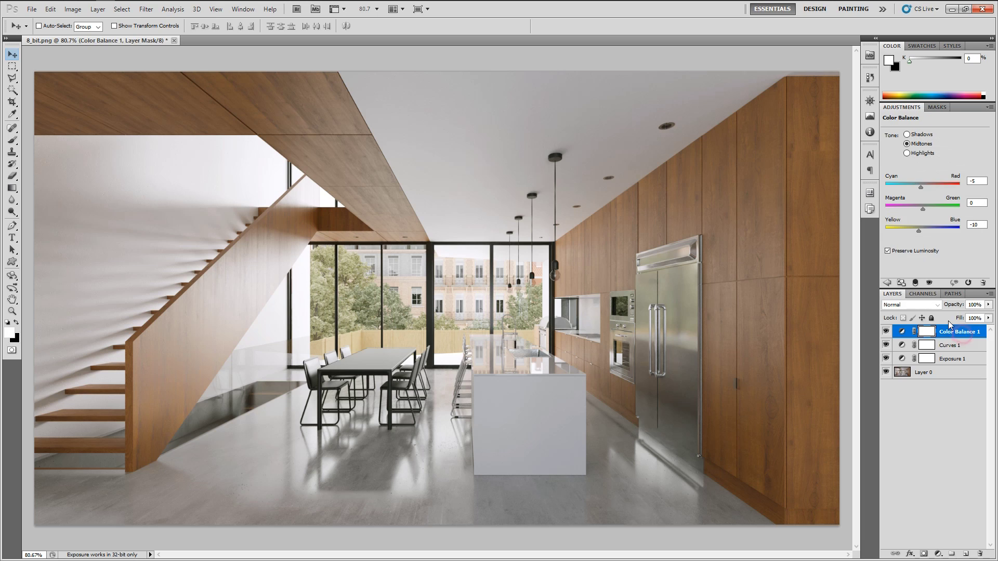
left_click(982, 225)
key("Up")
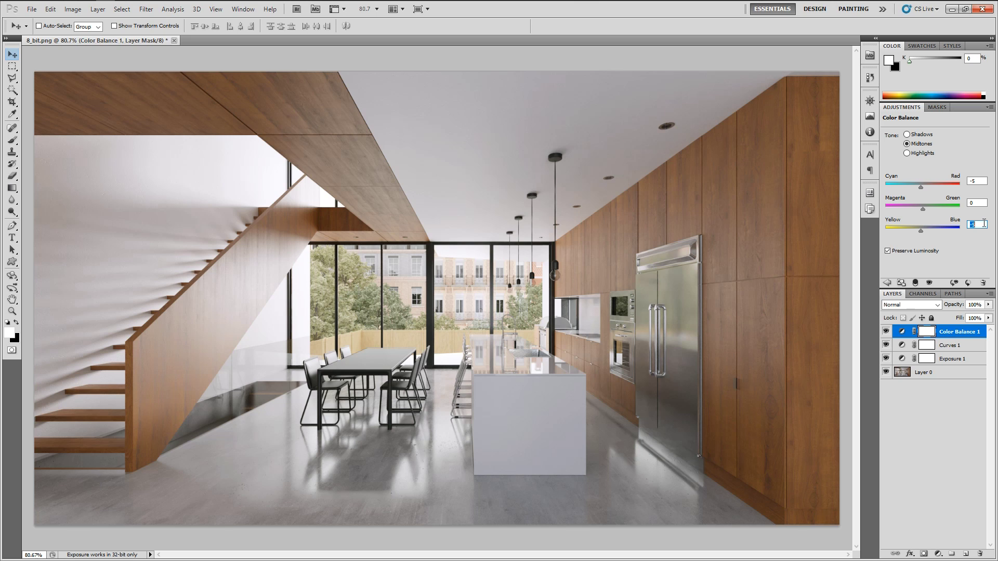
key("Down")
key("Down")
key("Up")
left_click(926, 426)
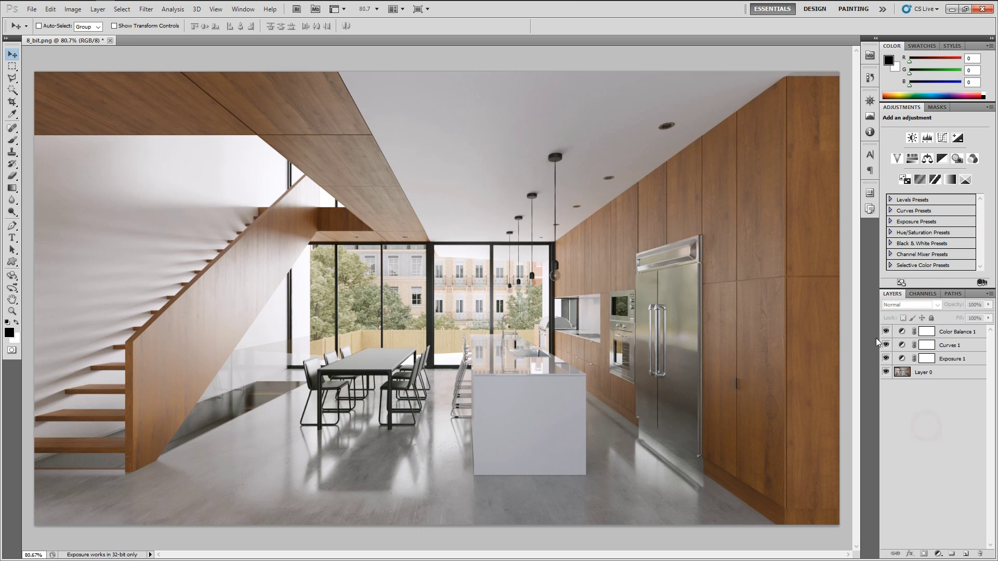
left_click(886, 332)
mouse_move(886, 358)
left_mouse_down()
mouse_move(886, 339)
mouse_move(886, 360)
left_mouse_up()
left_click(886, 332)
left_click(885, 332)
left_click_drag(885, 344, 886, 358)
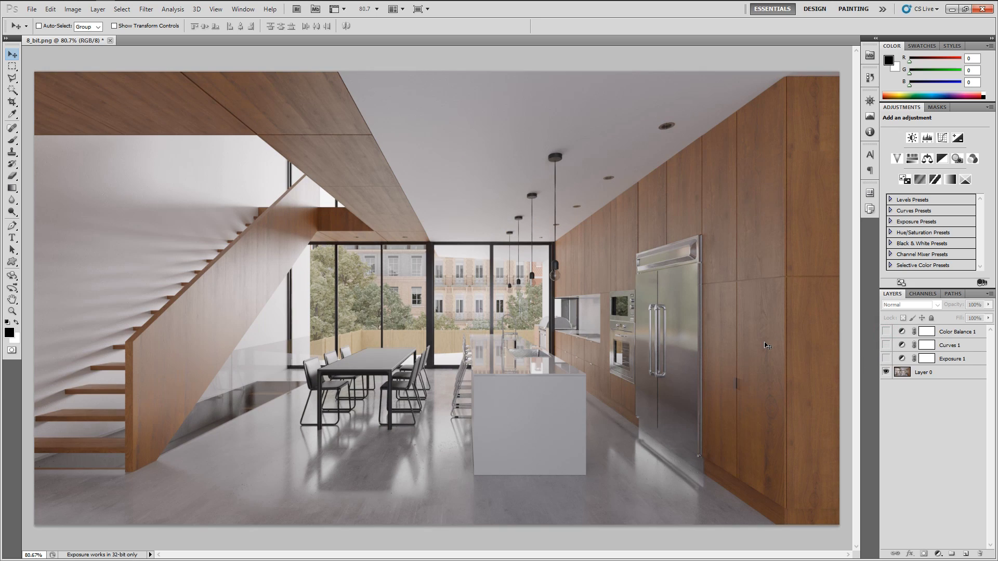
left_click(885, 358)
left_click(886, 345)
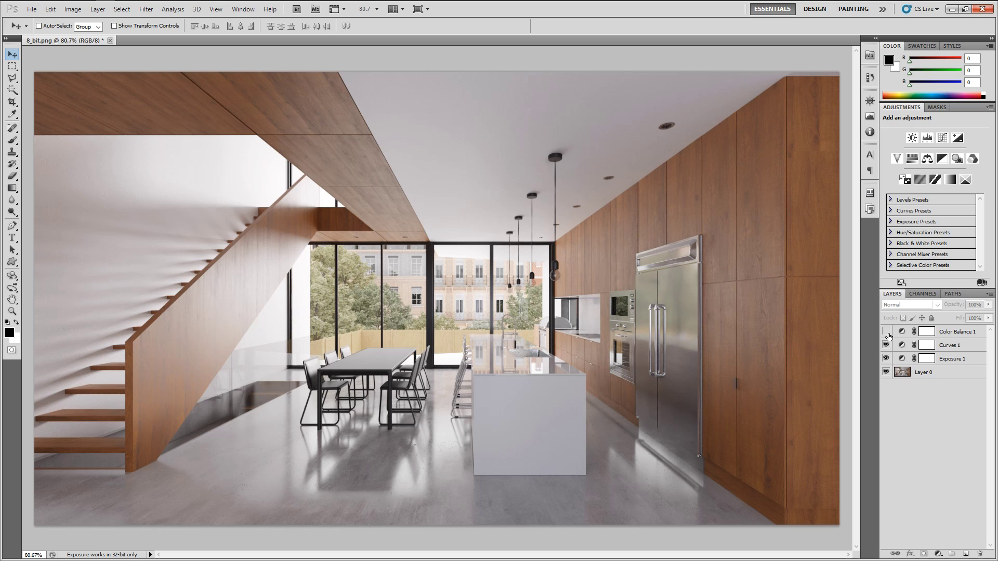
left_click(886, 335)
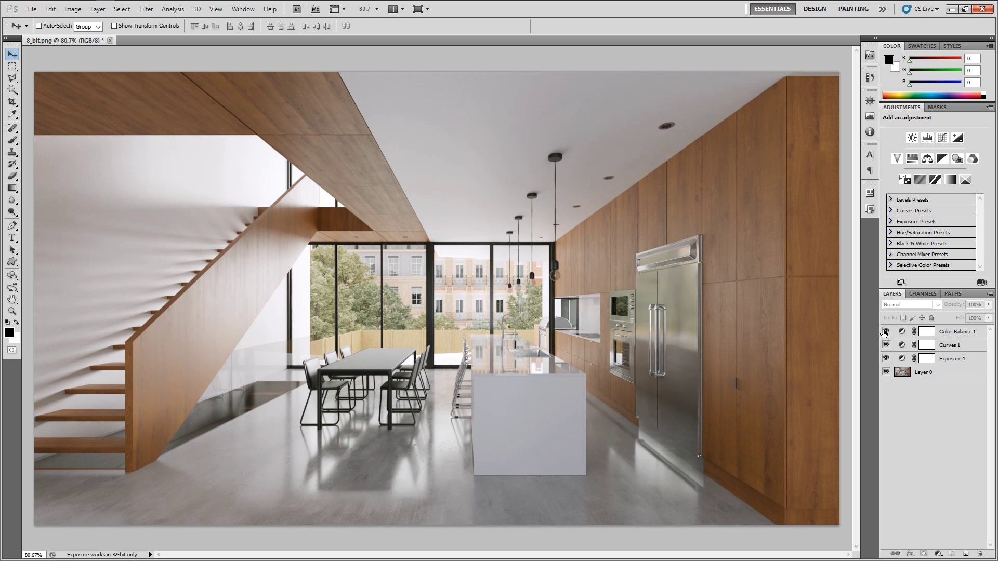
left_click(886, 333)
left_click(886, 332)
mouse_move(886, 332)
left_mouse_down()
mouse_move(887, 359)
mouse_move(886, 332)
left_mouse_up()
left_click(917, 411)
left_click_drag(885, 331, 886, 360)
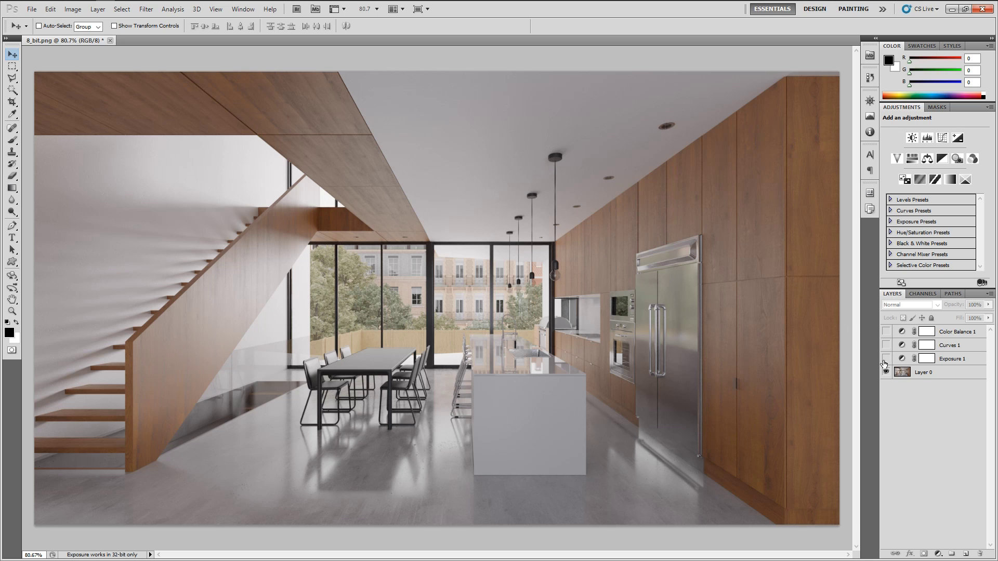
left_click_drag(886, 360, 886, 333)
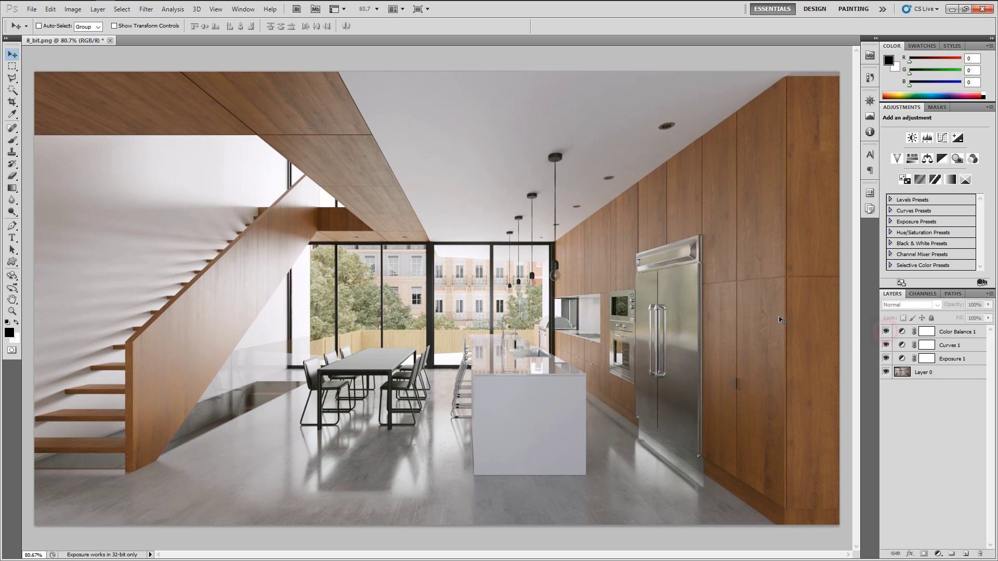
- Add a Curves 2 layer with a gentle two-point S-curve and toggle it to compare
left_click(938, 553)
left_click(939, 395)
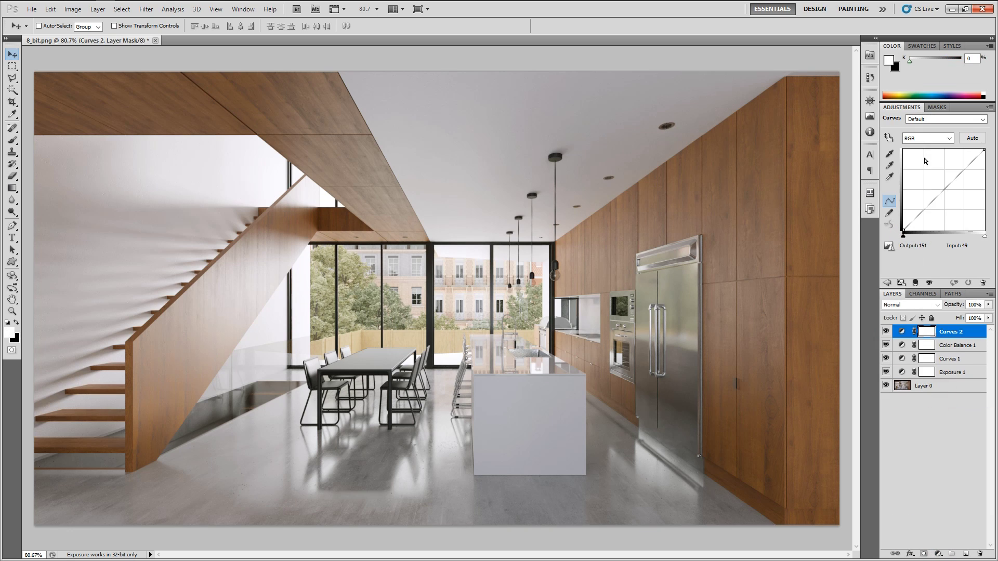
left_click_drag(955, 178, 956, 166)
left_click_drag(927, 202, 927, 214)
left_click_drag(955, 165, 960, 171)
left_click_drag(927, 214, 928, 213)
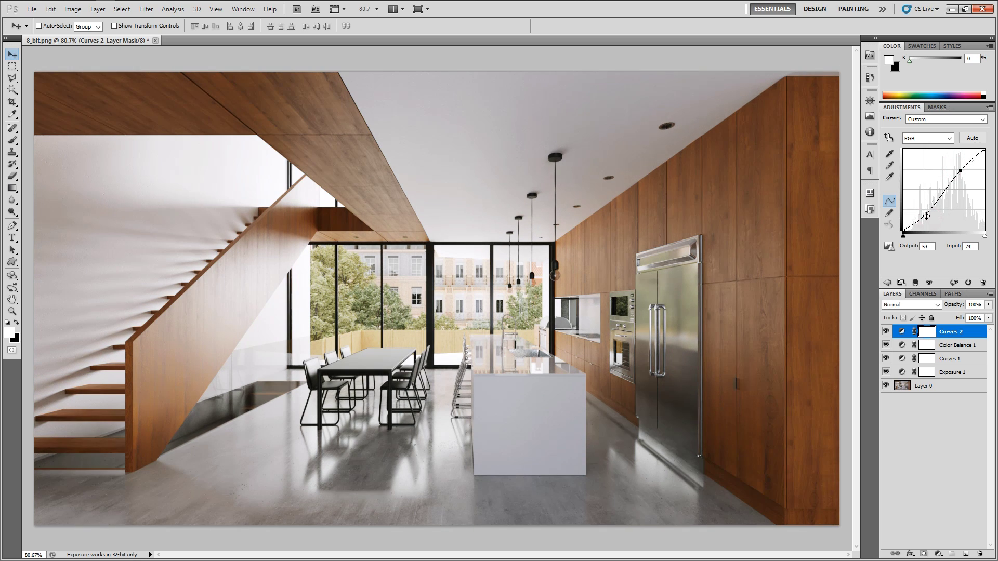
left_click(886, 333)
left_click(886, 332)
left_click(956, 420)
left_click(958, 332)
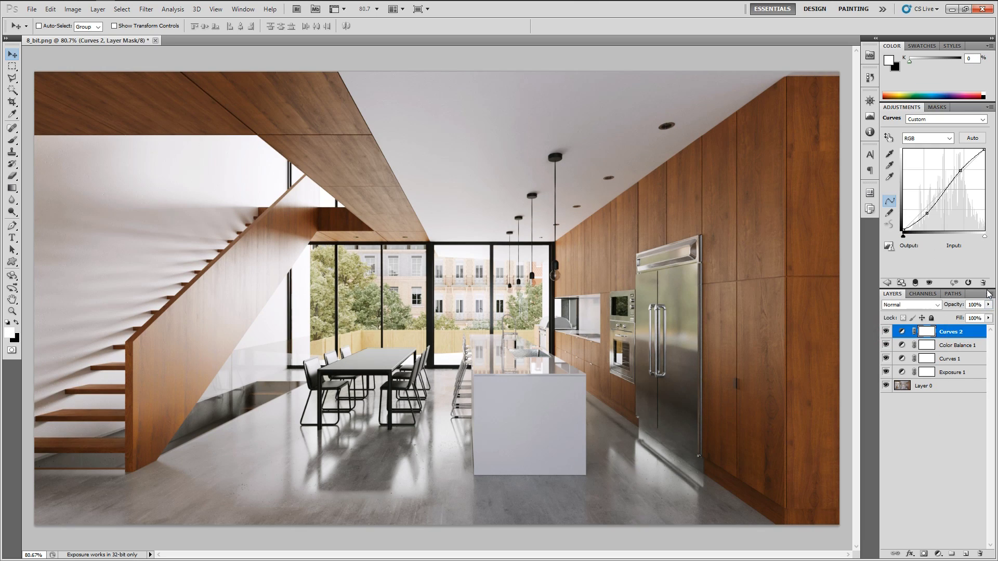
- Delete the Curves 2 layer and add a Selective Color adjustment layer
left_click(982, 283)
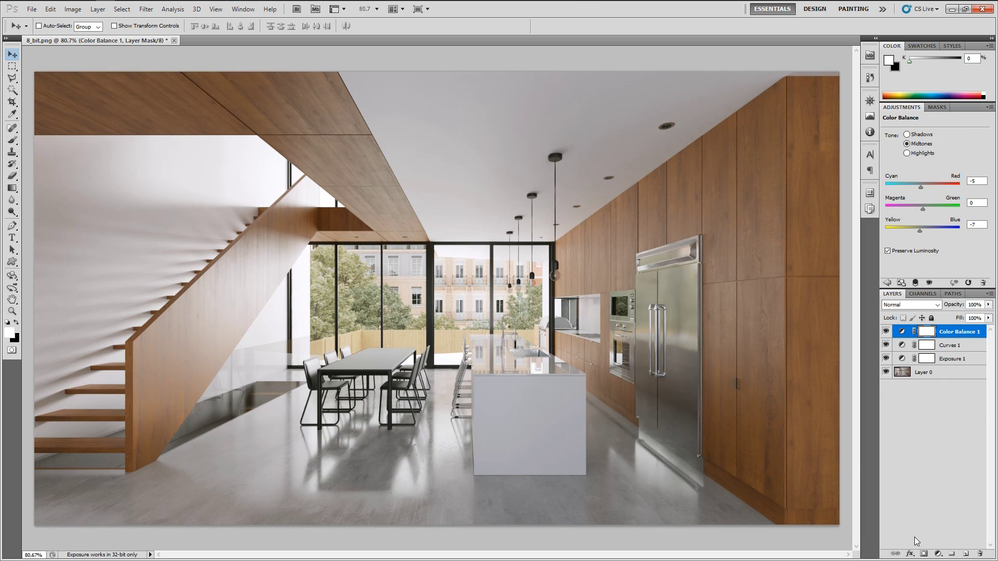
left_click(938, 553)
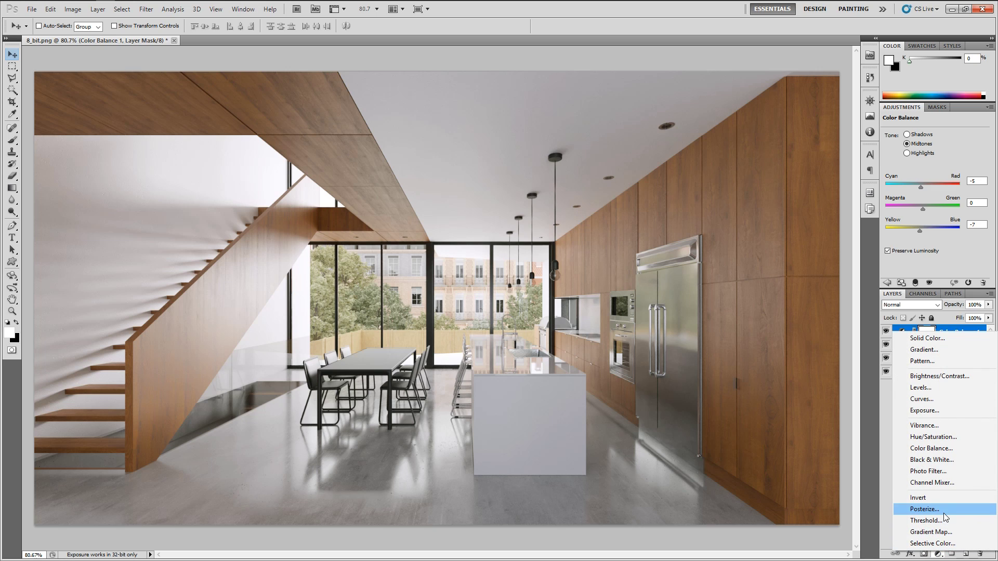
left_click(918, 543)
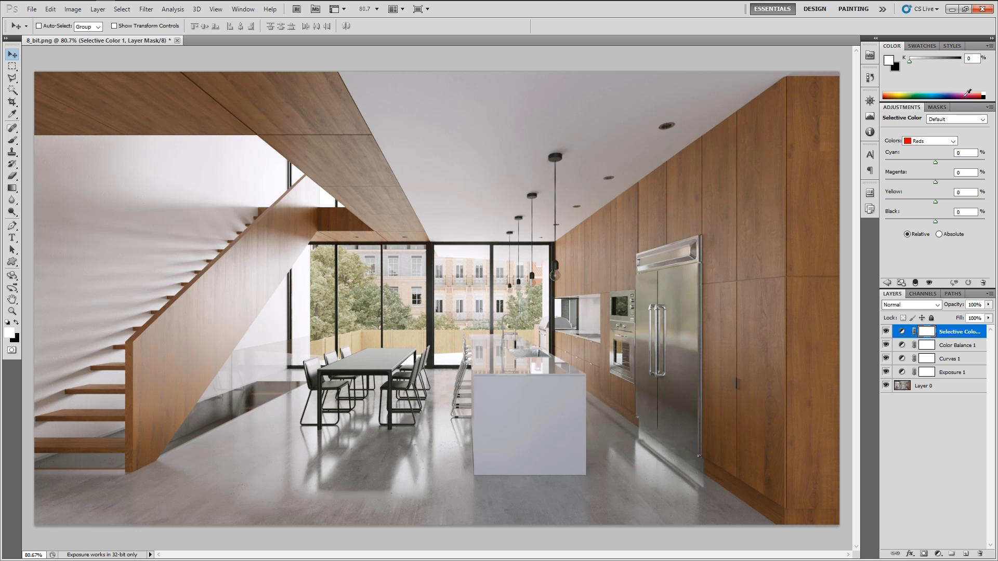
- Set the Reds to Cyan -20 and Black +20 in Selective Color
mouse_move(936, 162)
left_mouse_down()
mouse_move(951, 161)
mouse_move(883, 161)
mouse_move(961, 162)
mouse_move(950, 164)
left_mouse_up()
mouse_move(937, 222)
left_mouse_down()
mouse_move(888, 226)
mouse_move(949, 228)
mouse_move(931, 222)
left_mouse_up()
left_click_drag(936, 223, 934, 223)
left_click(956, 212)
key("Up")
left_click_drag(952, 164, 924, 167)
left_click(975, 152)
key("Up")
key("Up")
key("Up")
key("Up")
key("Up")
- Toggle Selective Color against the reference photo and fine-tune the Reds Black value
left_click(886, 331)
left_click(886, 331)
left_click(887, 331)
left_click(886, 331)
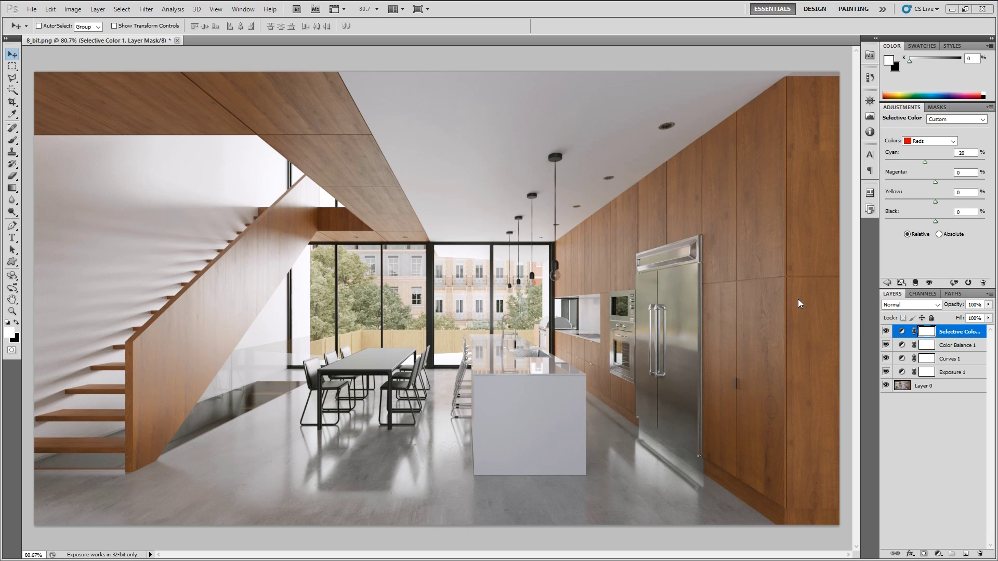
key("alt+Tab")
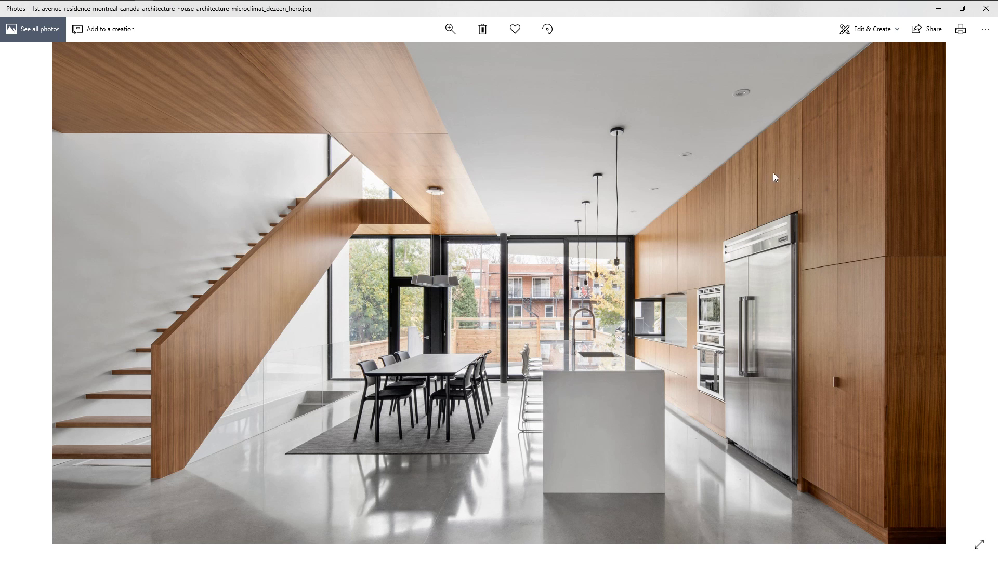
key("alt+Tab")
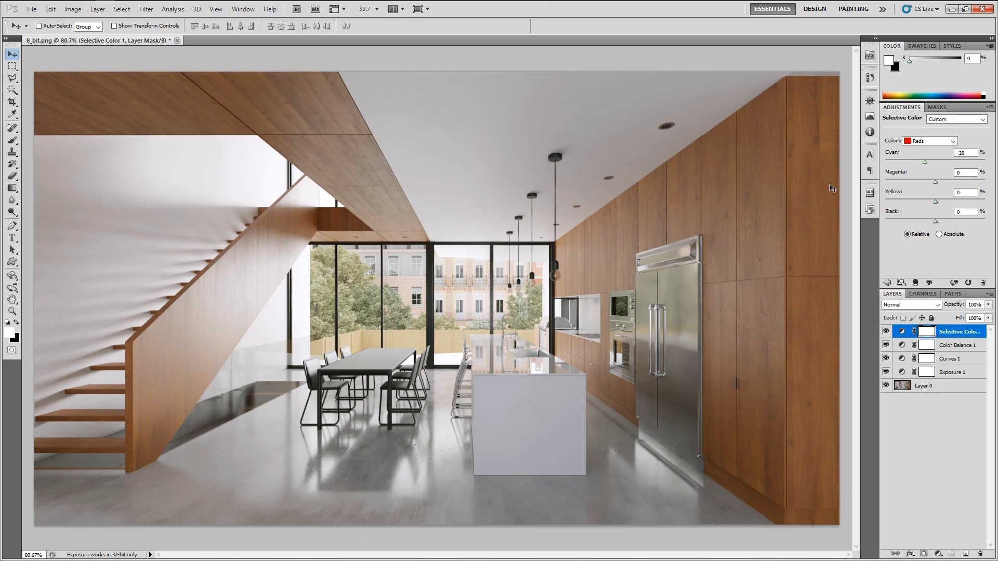
left_click(965, 213)
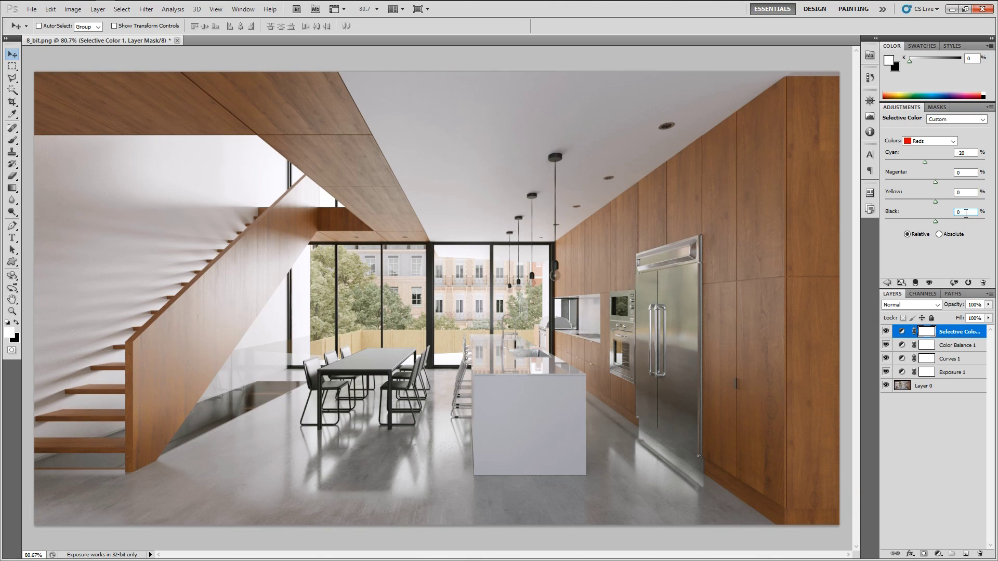
key("Down")
key("Down")
key("Down")
key("Down")
key("Down")
key("Down")
key("Down")
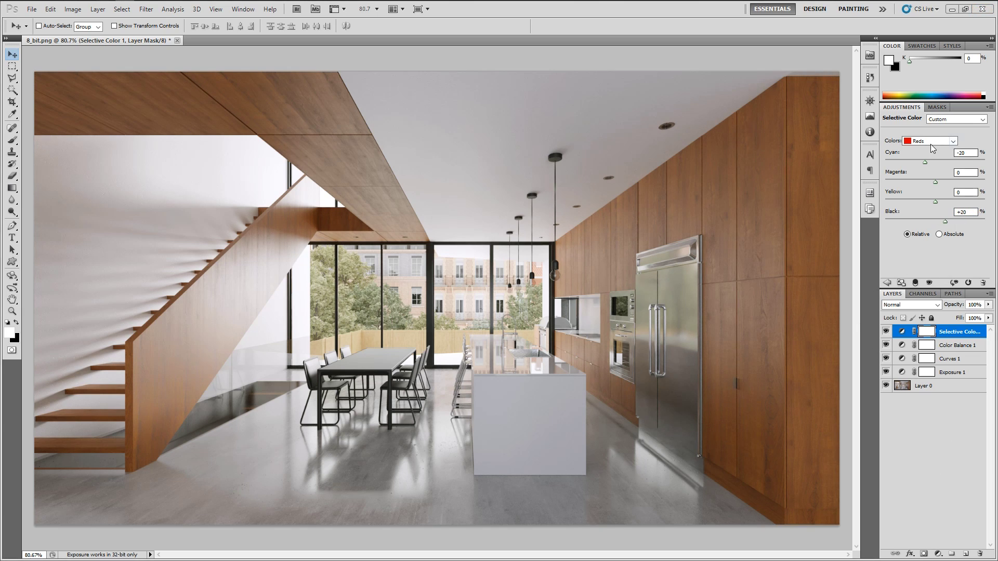
- Switch Selective Color to Yellows and leave its Cyan at 0
left_click(930, 141)
left_click(927, 158)
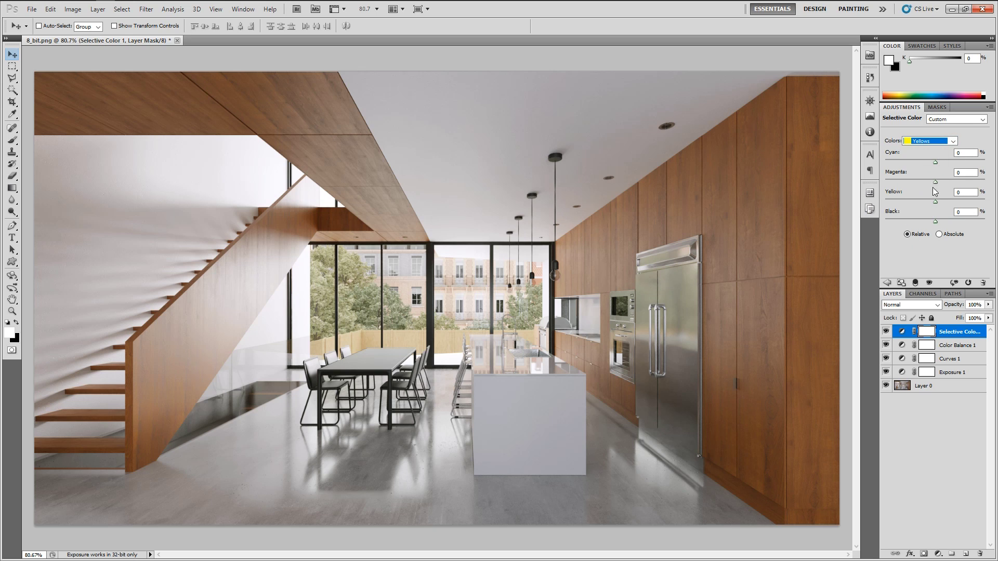
left_click_drag(894, 165, 926, 165)
left_click(975, 165)
left_click_drag(976, 162, 935, 162)
left_click(972, 153)
type("0")
key("Return")
- Set the Yellows to Magenta +20 and Yellow +20 after trying 50 and 80
mouse_move(935, 183)
left_mouse_down()
mouse_move(921, 184)
mouse_move(994, 176)
mouse_move(898, 180)
mouse_move(979, 172)
mouse_move(940, 174)
left_mouse_up()
key("Down")
key("Down")
type("20")
key("Return")
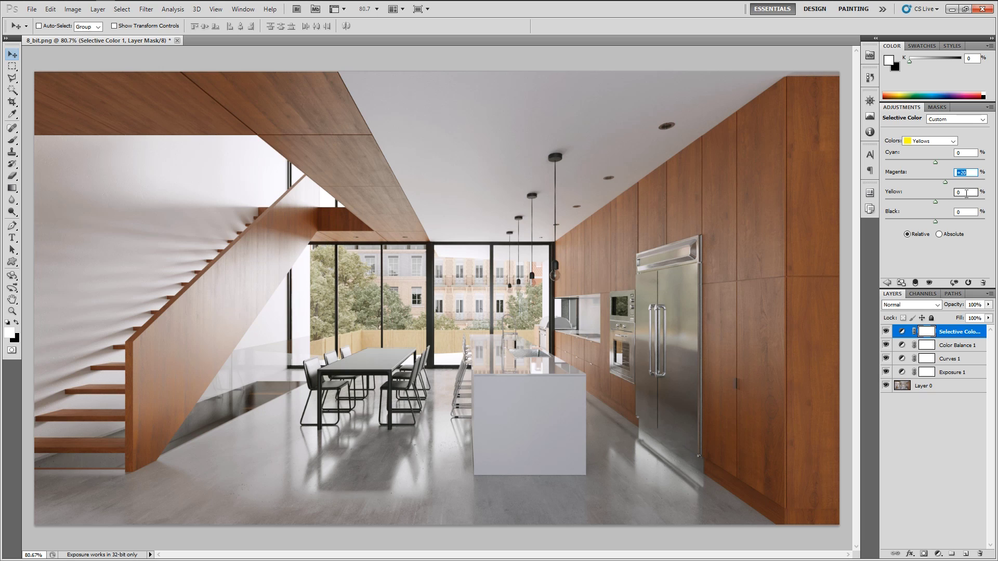
left_click(966, 194)
type("50")
key("Return")
type("80")
key("Return")
left_click_drag(975, 202, 945, 211)
key("Return")
- Add Black +30 to the Yellows to deepen the wood tones
left_click_drag(930, 222, 956, 222)
left_click(966, 212)
left_click(952, 141)
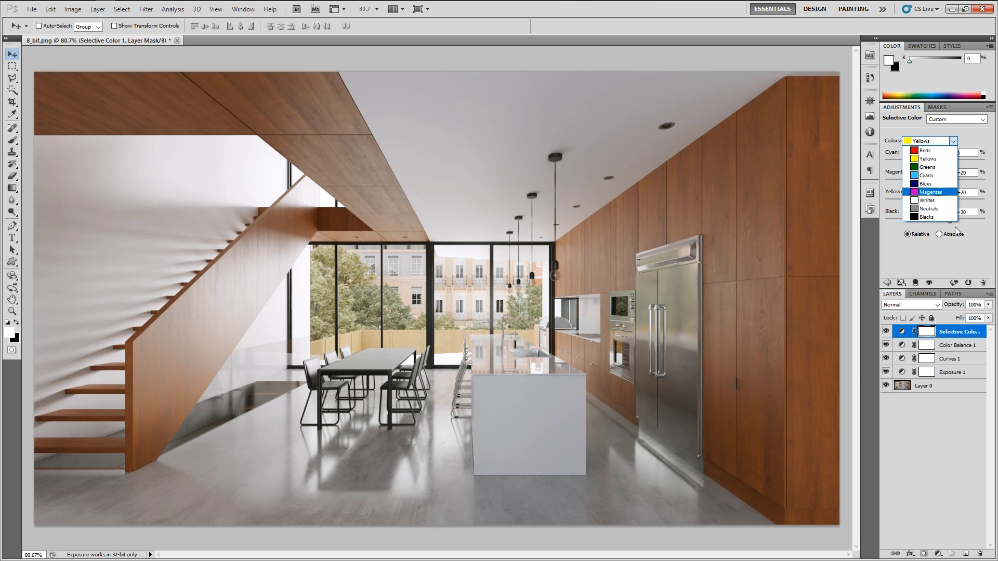
- Keep Yellows selected, compare the render with and without Selective Color, and check the reference photo
left_click(933, 267)
left_click(886, 332)
left_click(886, 332)
left_click(885, 331)
left_click(885, 331)
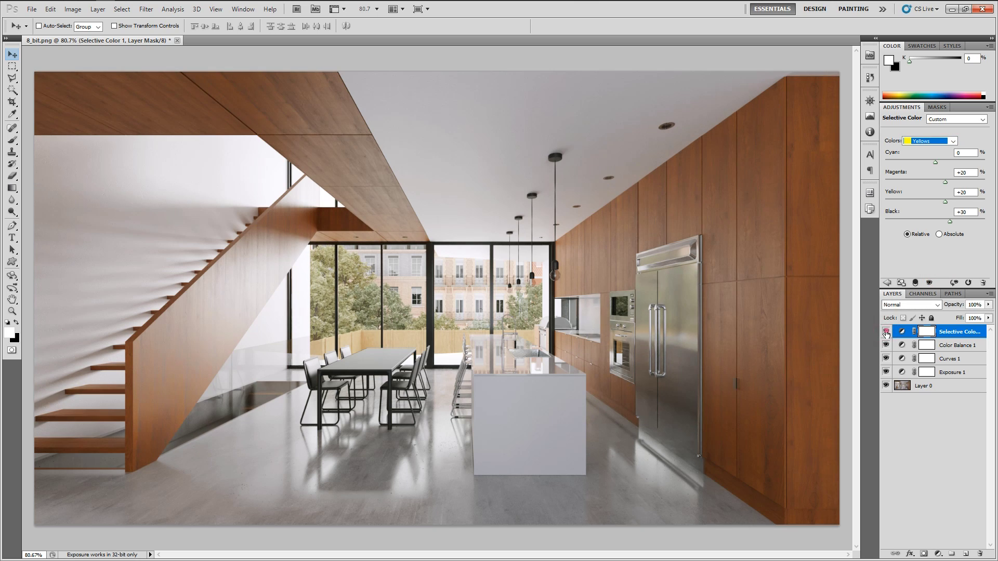
left_click(885, 332)
left_click(886, 331)
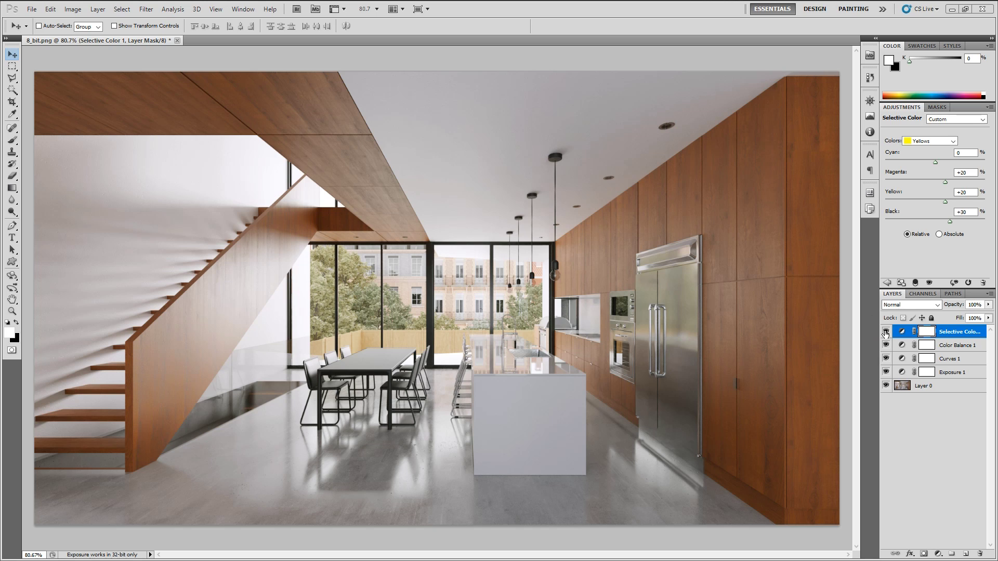
key("alt+Tab")
key("alt+Tab")
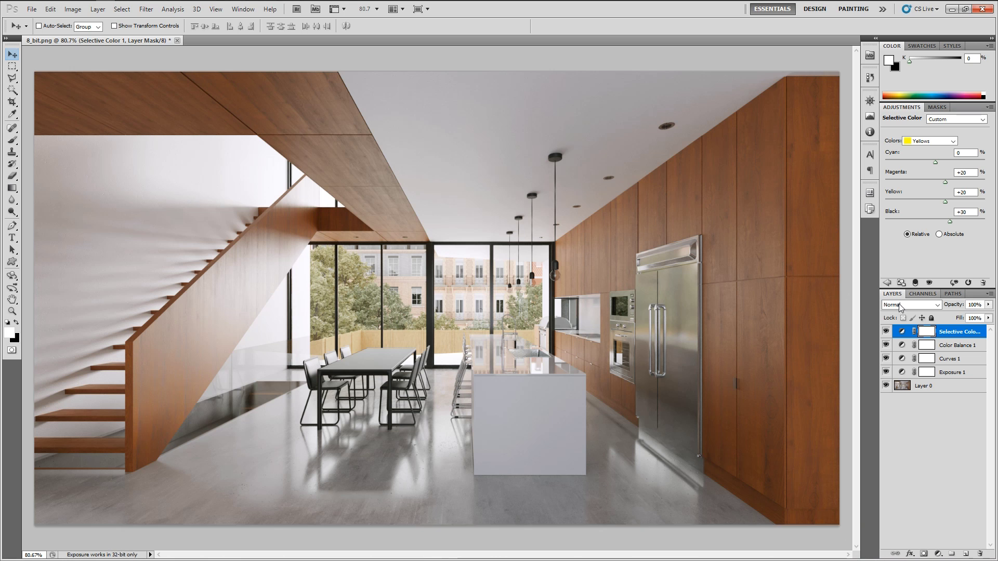
- Try the Selective Color layer at 90% and then 60% opacity, comparing the result
left_click(975, 305)
type("90")
key("Return")
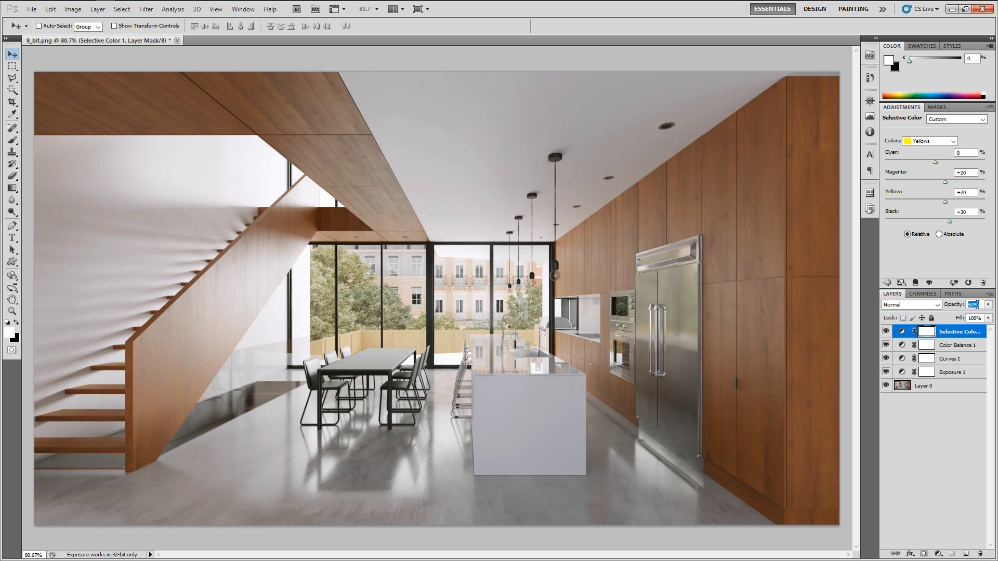
key("Return")
left_click(886, 332)
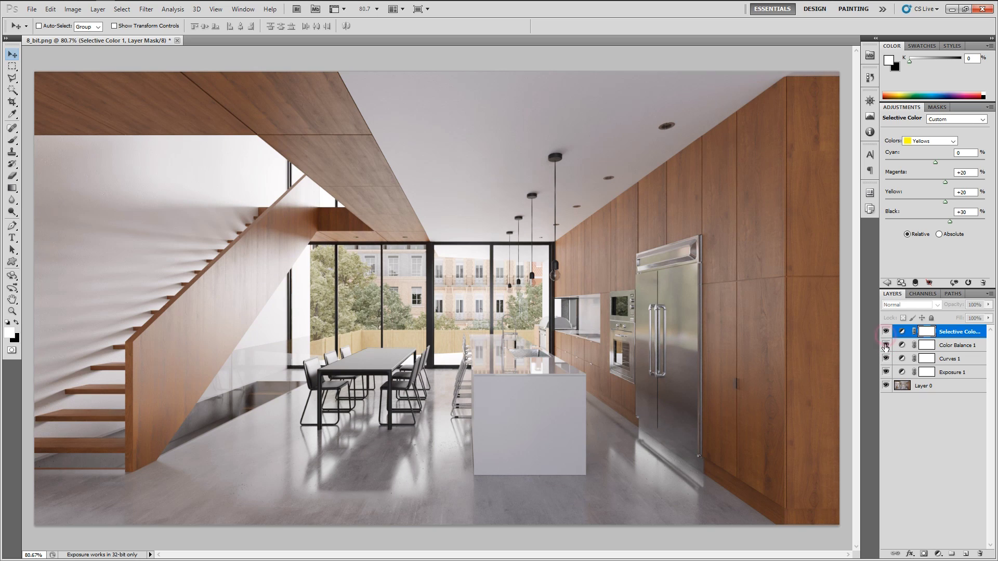
left_click(887, 334)
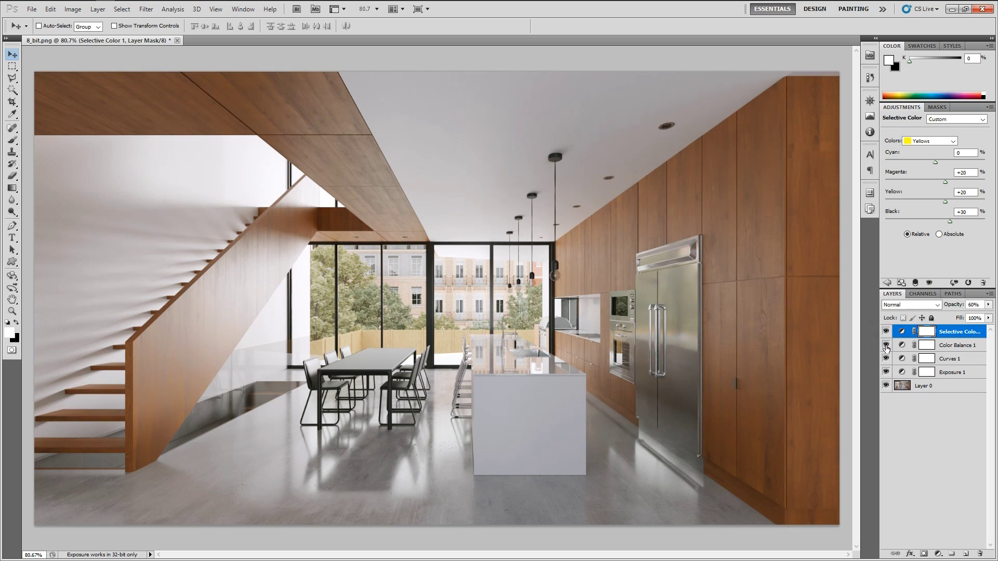
- Lower the Selective Color layer further to 40% opacity and compare it on and off
left_click(974, 305)
type("50")
key("Return")
left_click(886, 333)
left_click(886, 332)
left_click(918, 473)
left_click(938, 554)
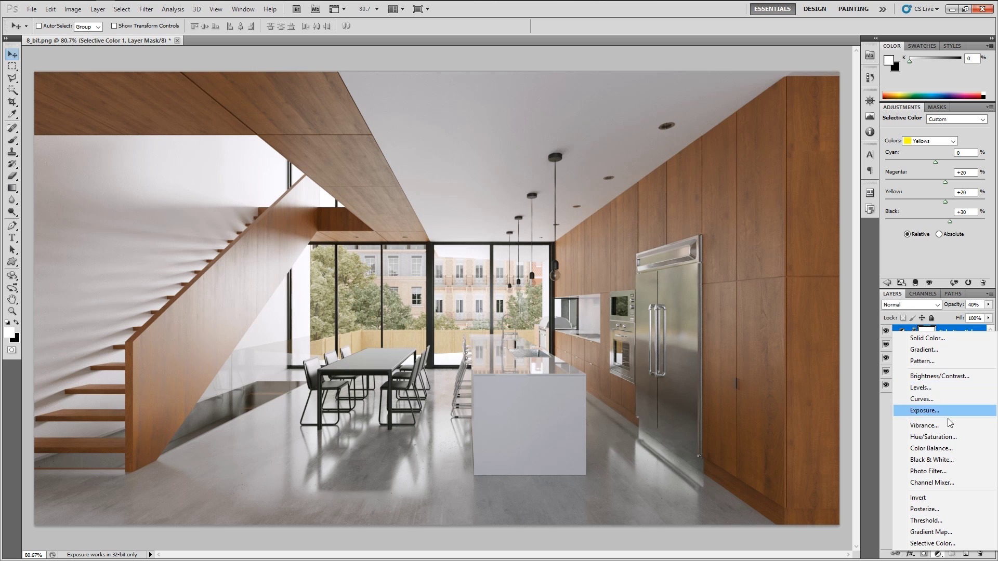
- Add a Hue/Saturation adjustment layer with Saturation at -10
left_click(953, 437)
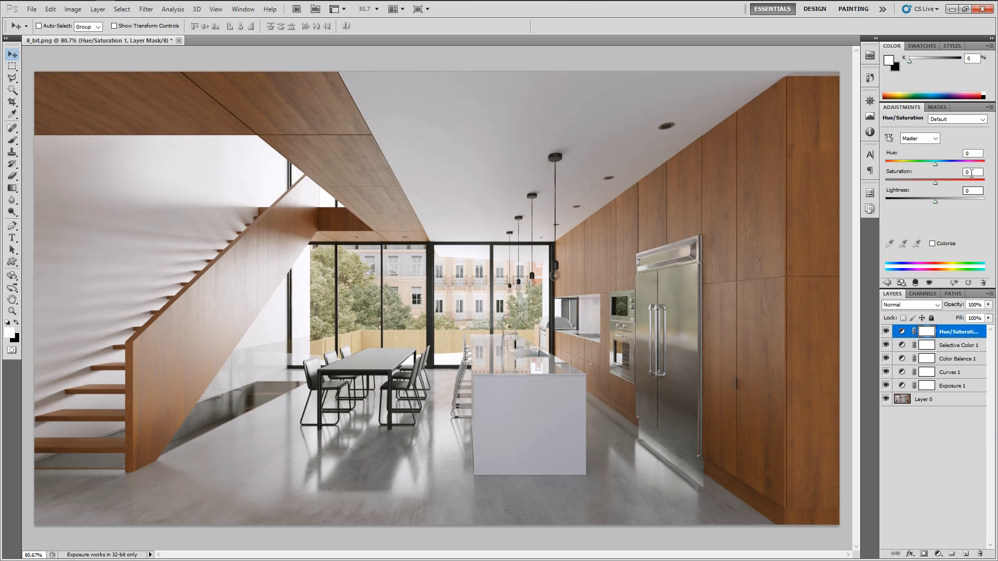
left_click(972, 172)
type("-10")
key("Return")
- Compare with and without Hue/Saturation, nudging Saturation down to -11
left_click(887, 333)
left_click(887, 332)
left_click(886, 332)
left_click(886, 332)
key("Down")
left_click(947, 445)
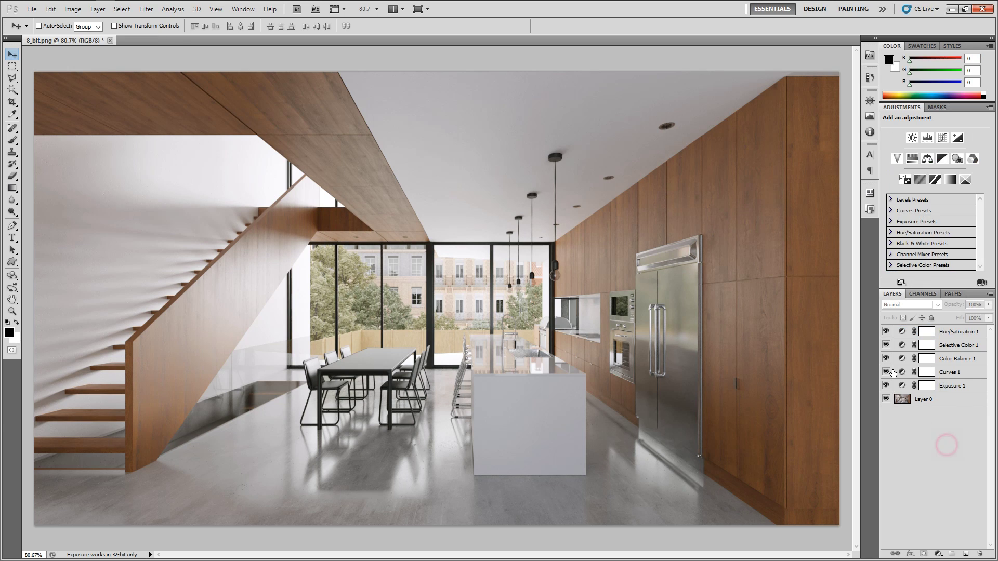
left_click(886, 333)
left_click(887, 333)
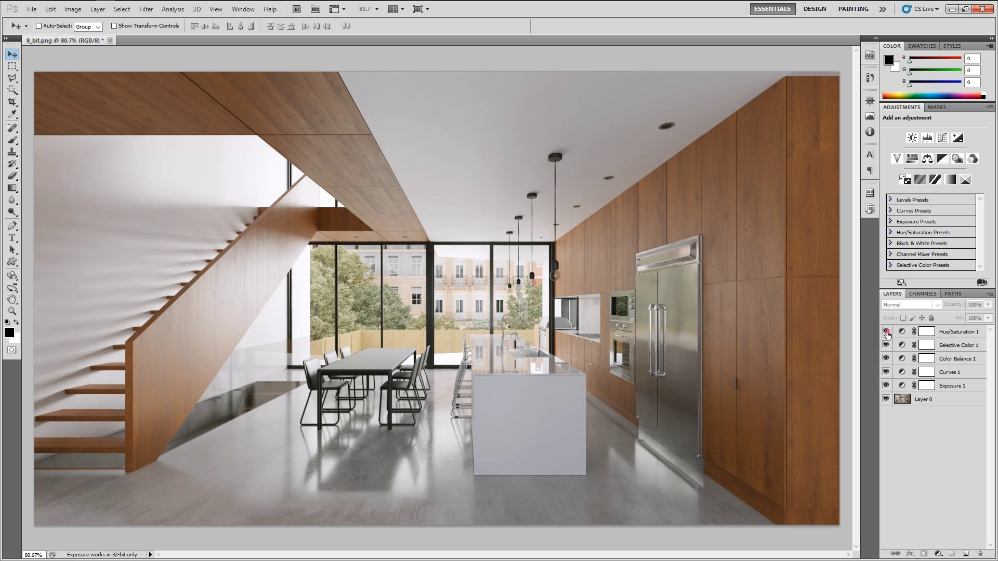
- Turn Hue/Saturation 1 back on and set its opacity to 80%
left_click(954, 332)
left_click(976, 305)
type("80")
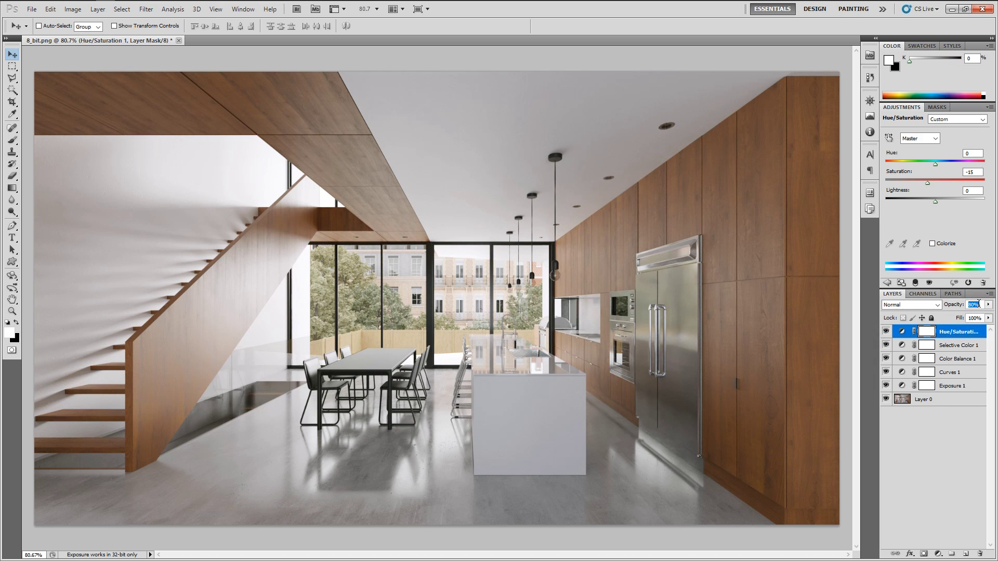
key("Return")
left_click(954, 450)
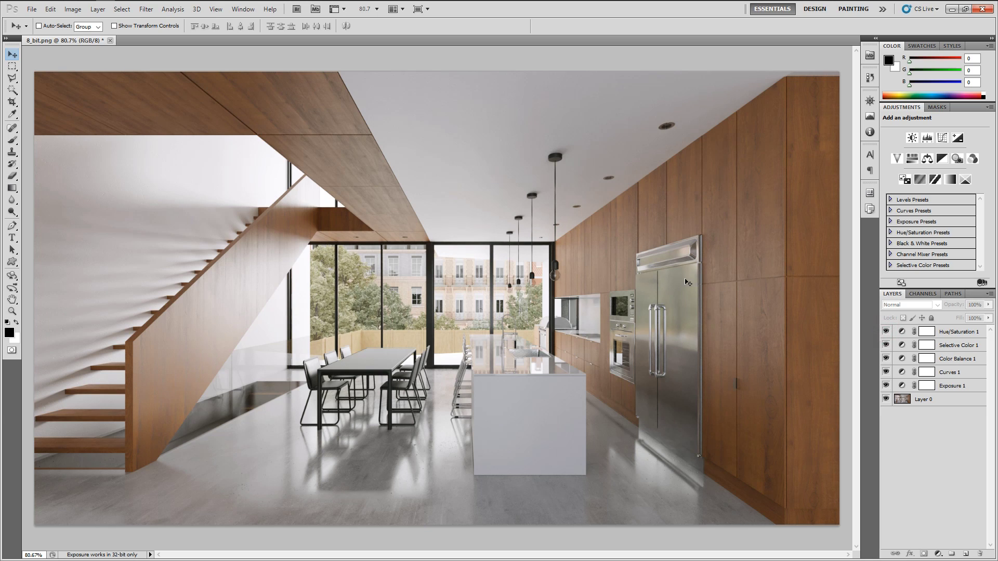
left_click(949, 334)
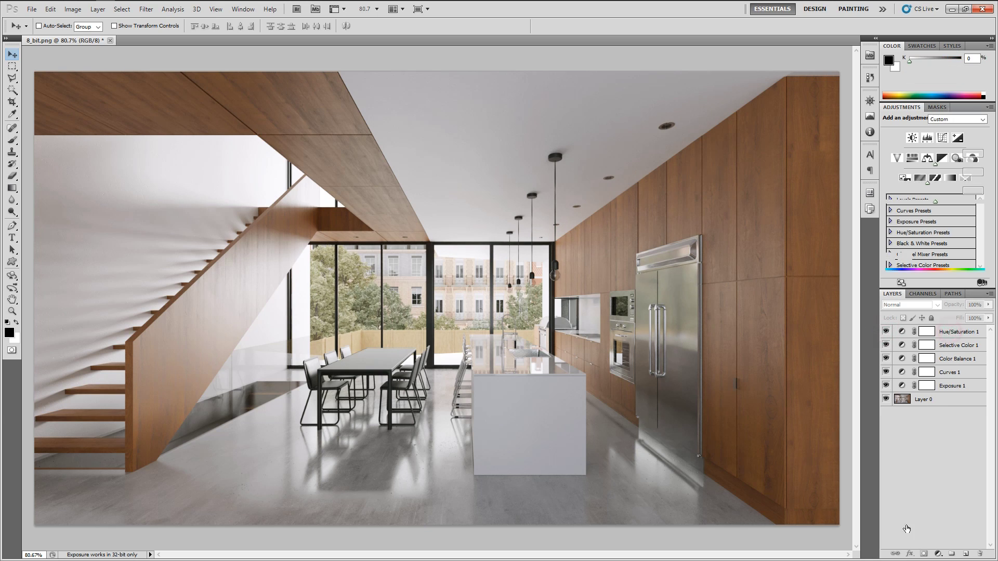
- Add a Levels adjustment layer with input black at 10 and input white at 245
left_click(938, 554)
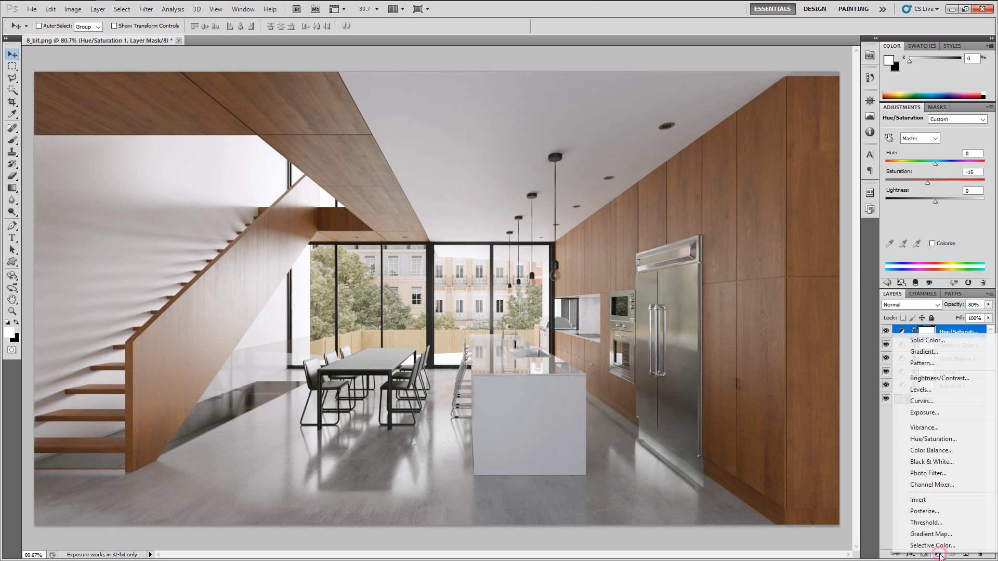
left_click(943, 389)
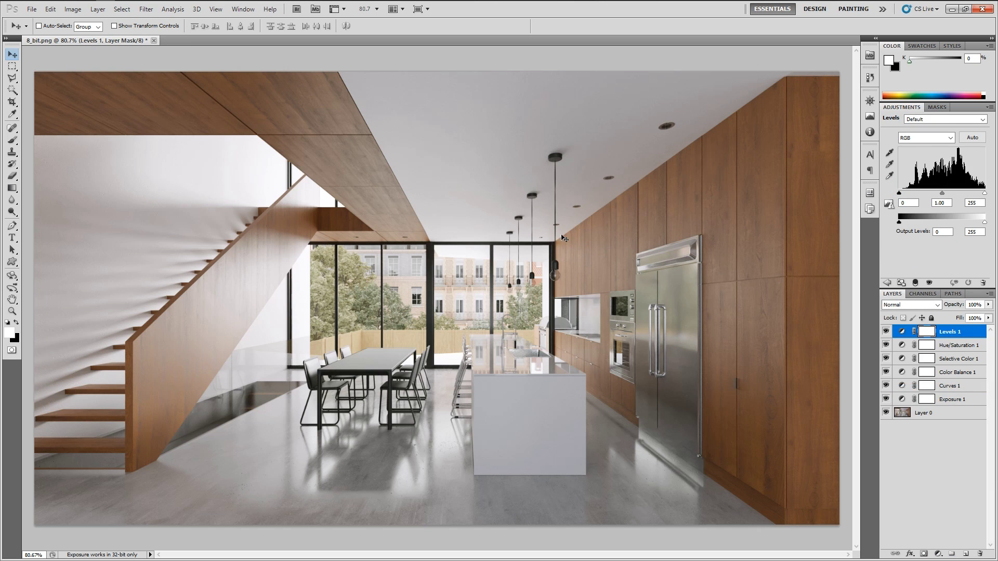
left_click(907, 203)
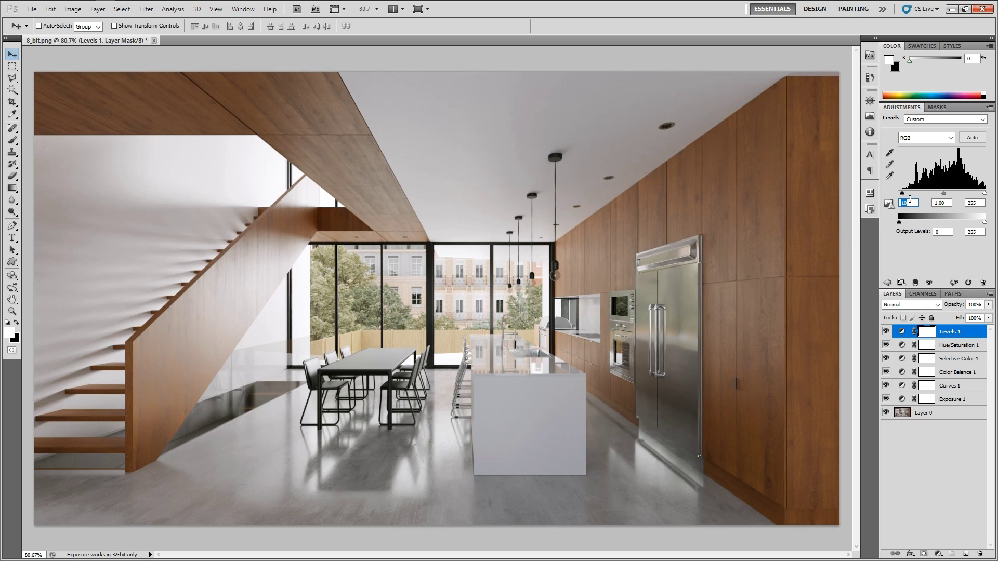
left_click(900, 196)
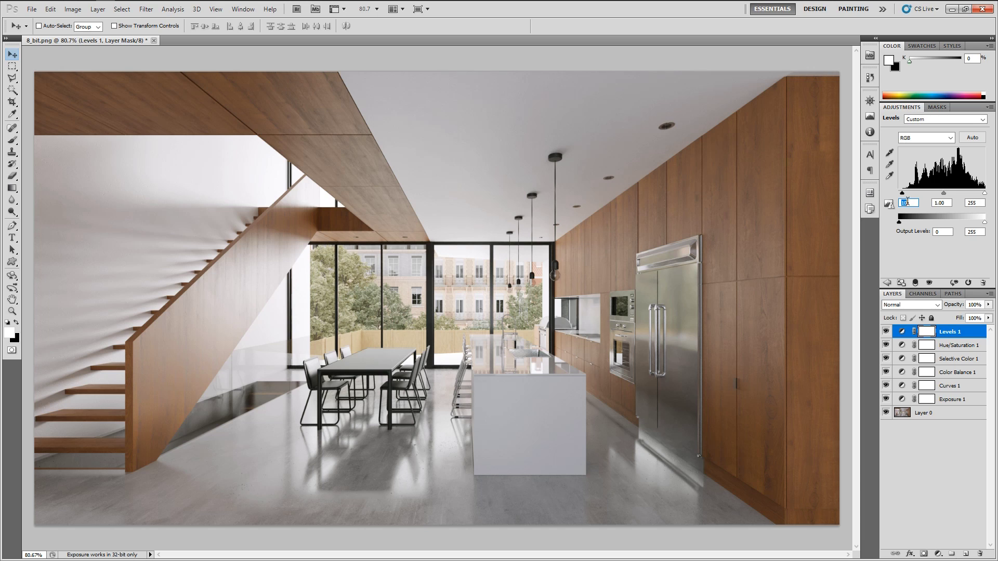
left_click_drag(901, 198, 905, 195)
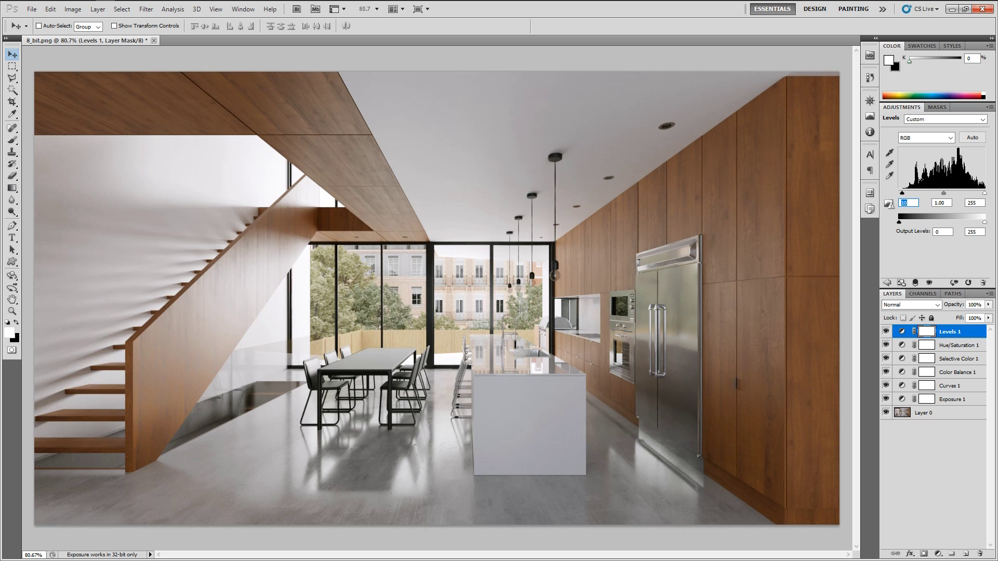
left_click(974, 203)
key("shift+Down")
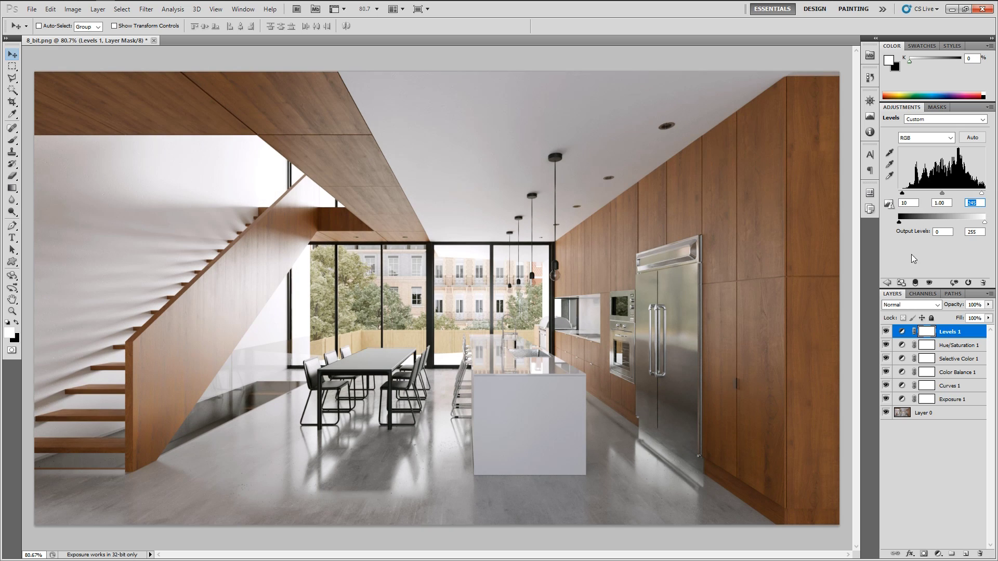
- Toggle the Levels layer on and off to compare the added contrast
left_click(886, 331)
left_click(886, 332)
left_click(886, 331)
left_click(886, 331)
left_click(885, 331)
left_click(886, 332)
left_click(886, 332)
left_click(886, 332)
- Hide all adjustment layers to view the original render, then turn them all back on
left_click_drag(885, 331, 886, 399)
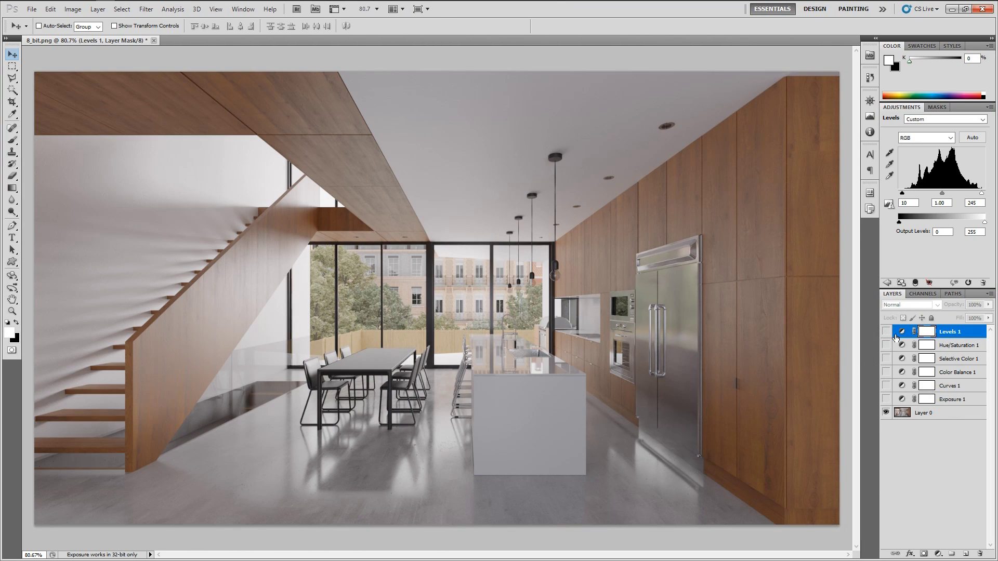
left_click(886, 332)
left_click_drag(887, 344, 888, 385)
left_click(886, 399)
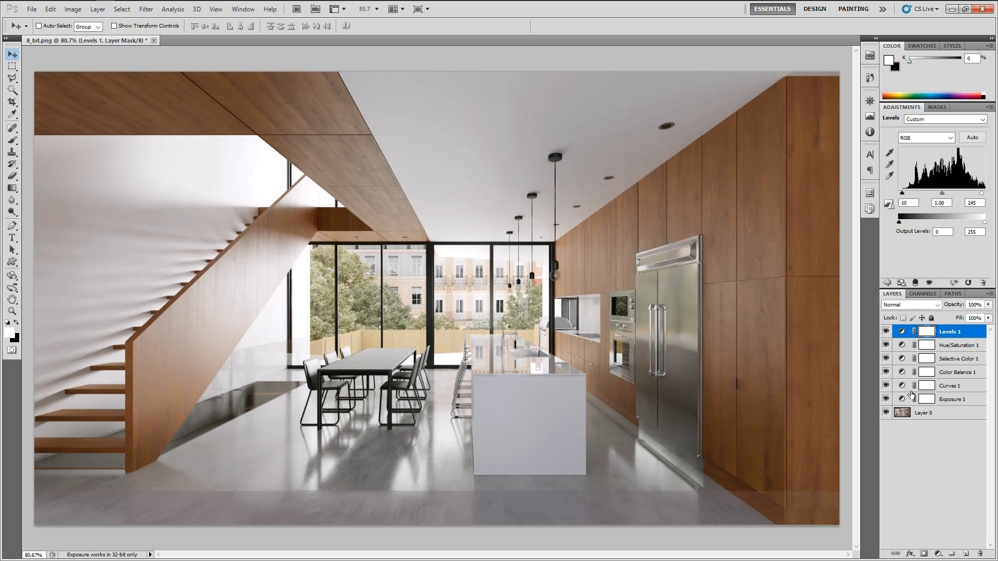
- Group the six adjustment layers into Group 1 and compare against the reference photo
left_click(954, 399, "shift")
key("ctrl+g")
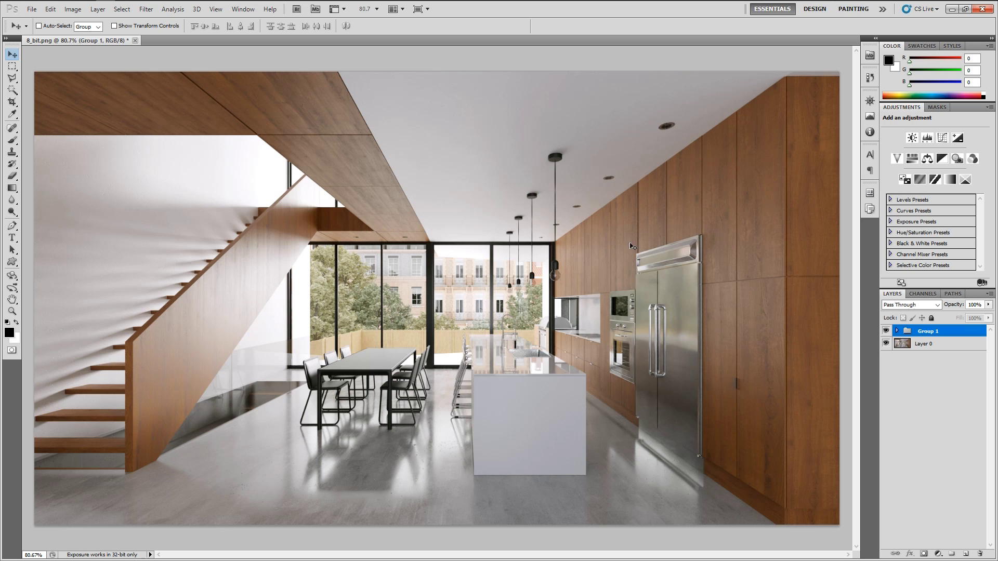
left_click(886, 331)
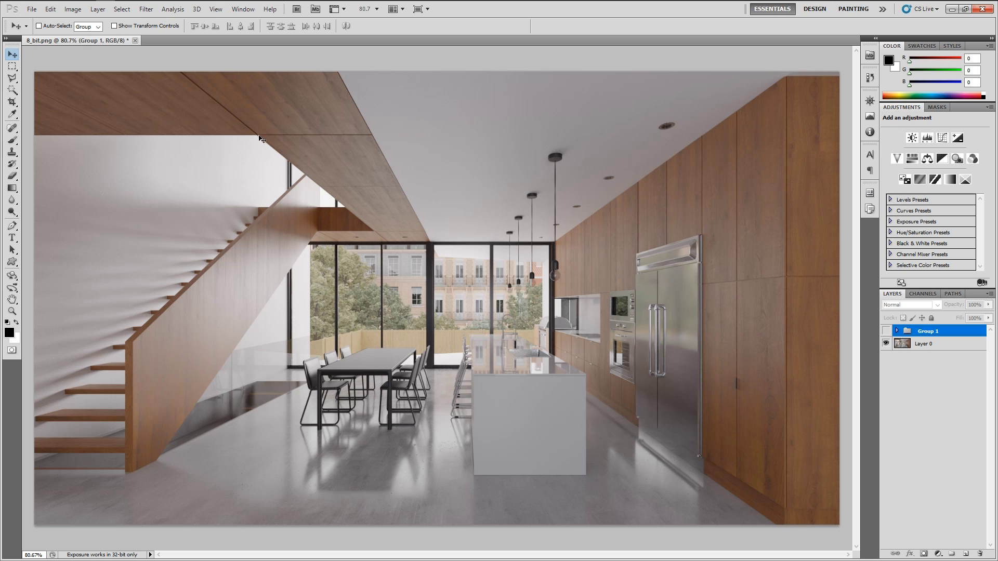
left_click(886, 332)
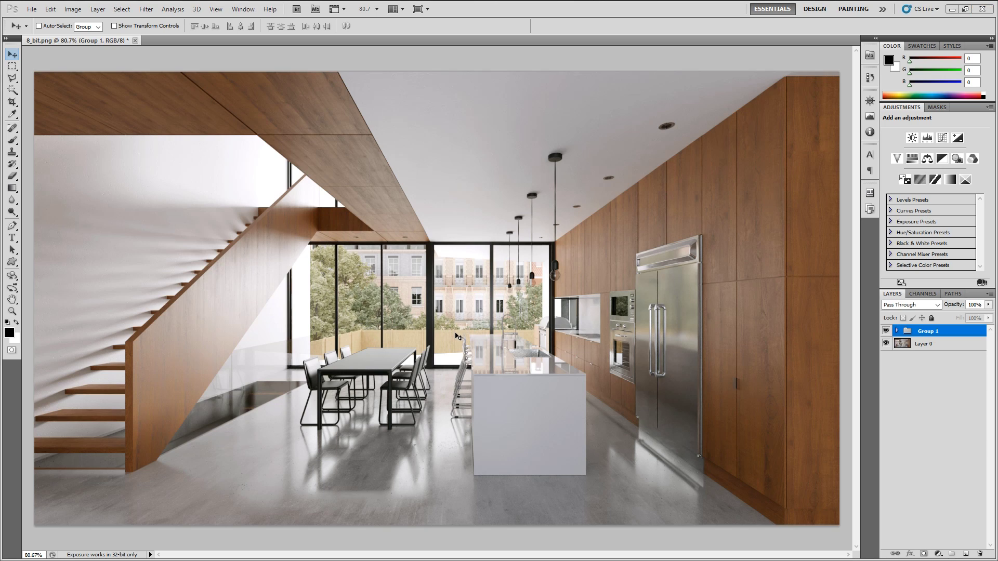
key("alt+Tab")
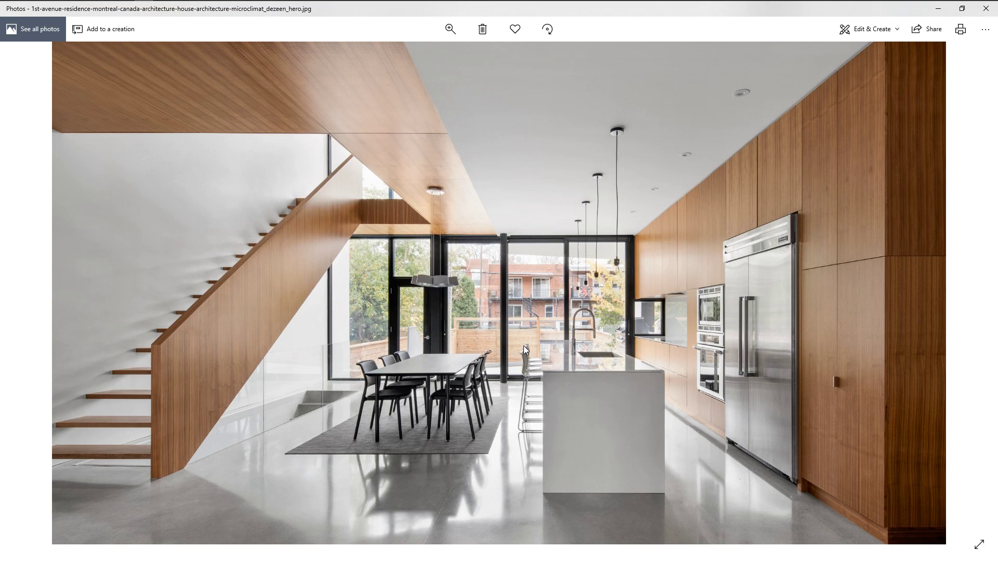
key("alt+Tab")
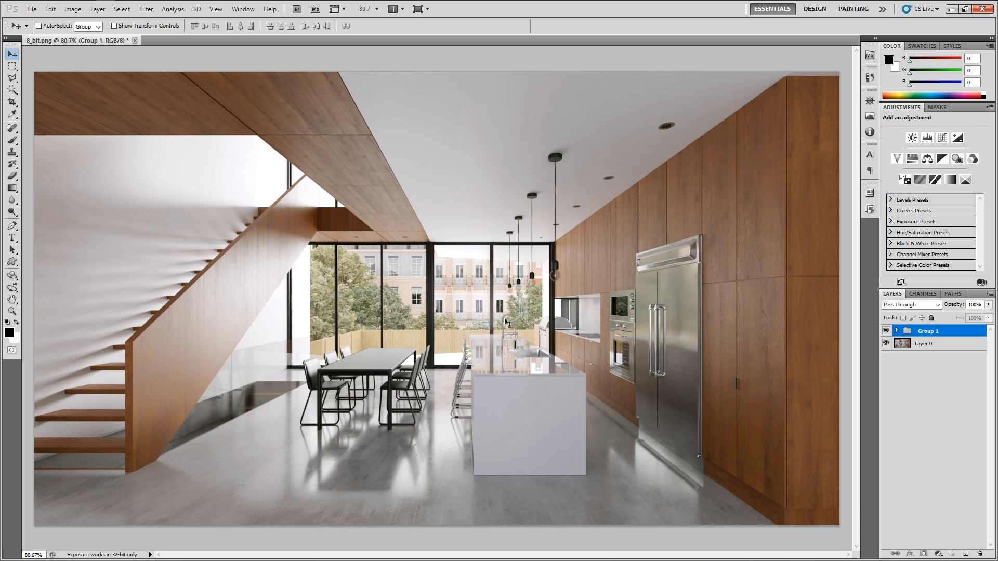
- Duplicate Group 1 and Layer 0 and merge the copies into one layer
left_click(910, 343, "shift")
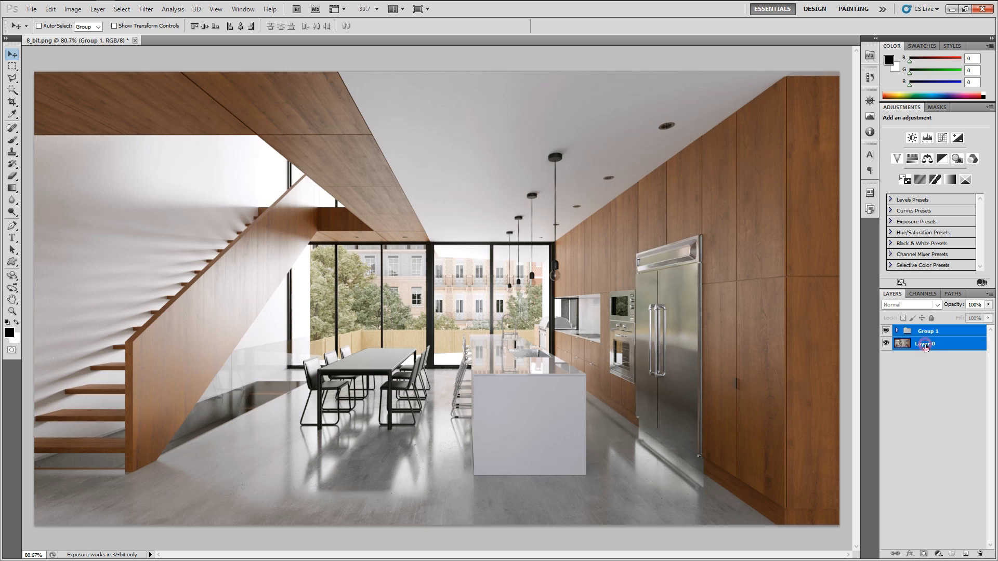
right_click(910, 343)
left_click(923, 140)
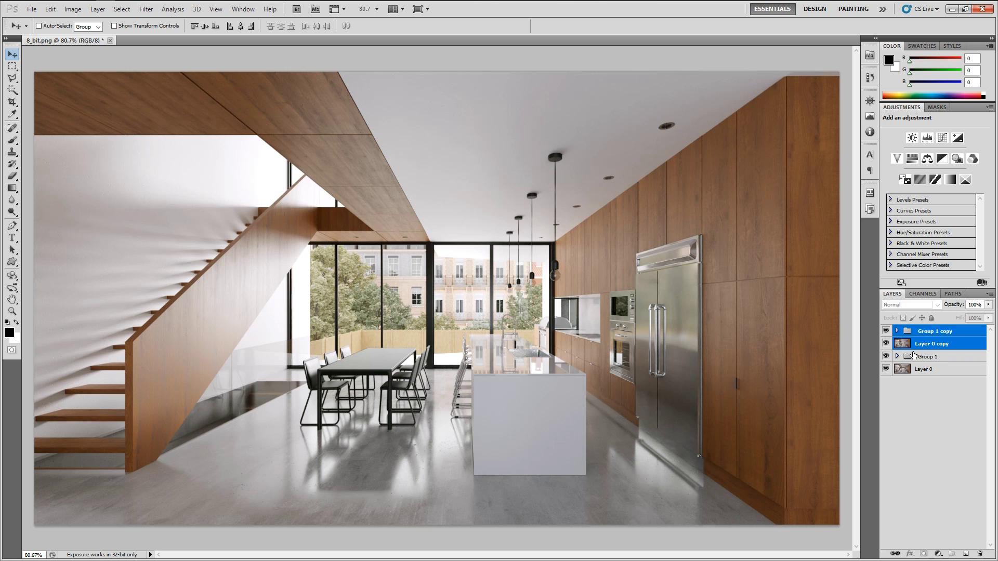
right_click(923, 345)
left_click(923, 315)
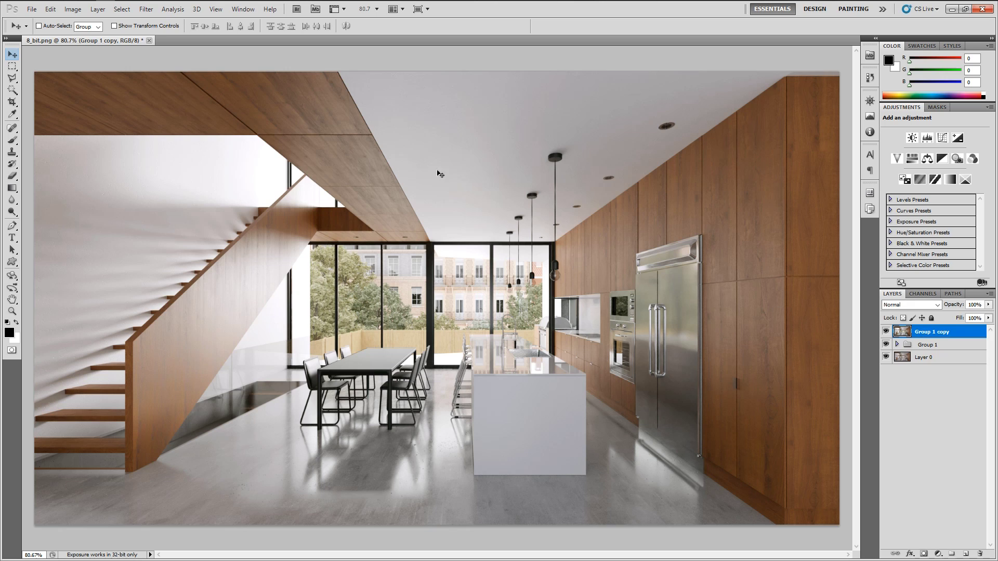
- Sharpen the merged layer with Unsharp Mask and inspect it at 200% around the table and island
left_click(144, 10)
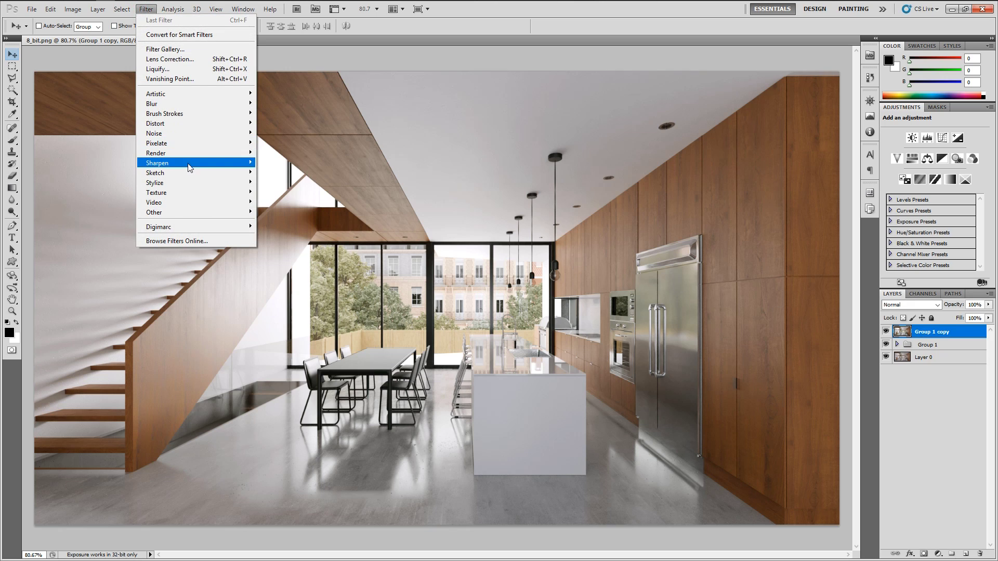
mouse_move(188, 164)
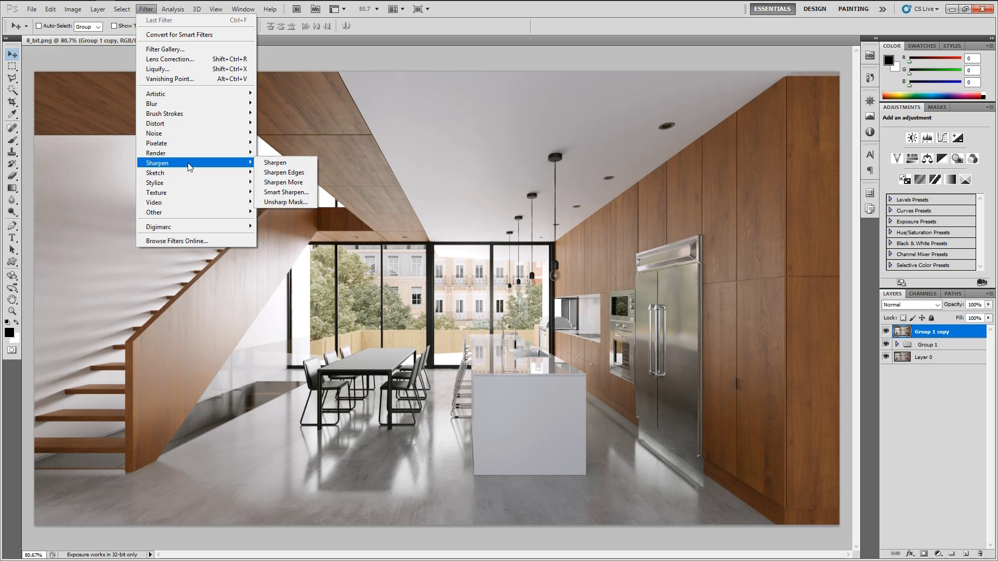
left_click(280, 203)
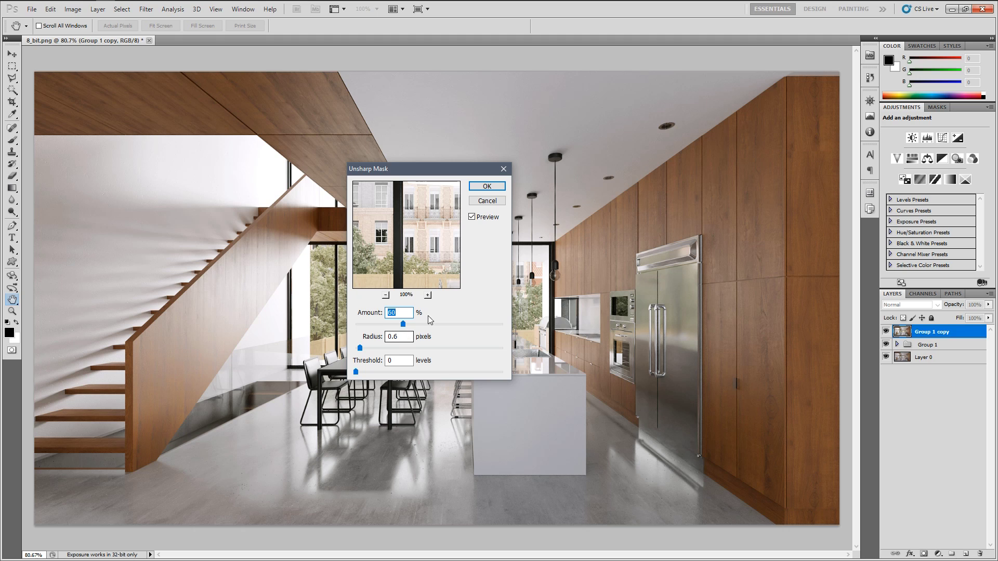
left_click(487, 186)
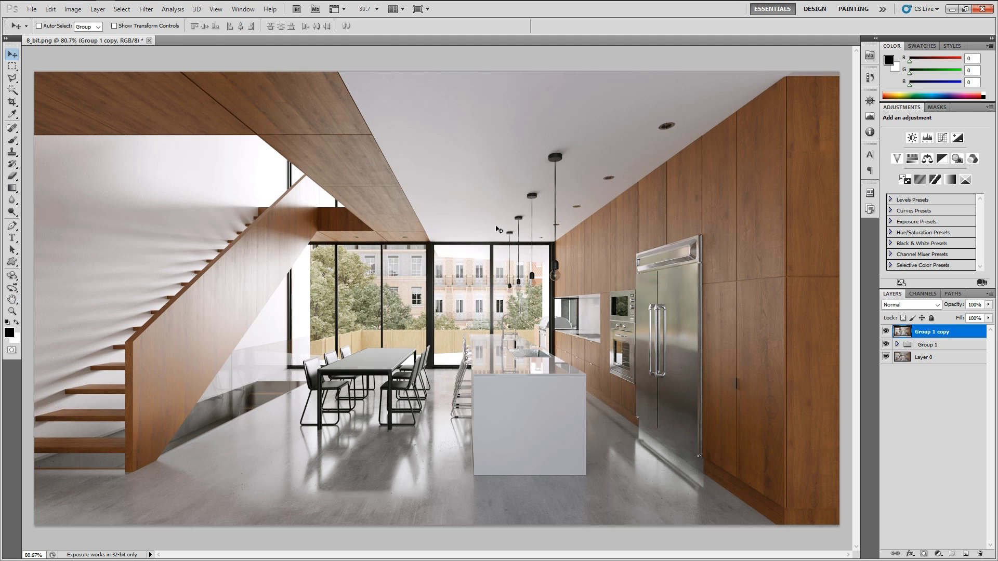
key("ctrl+plus")
key("ctrl+plus")
left_click_drag(496, 344, 440, 185)
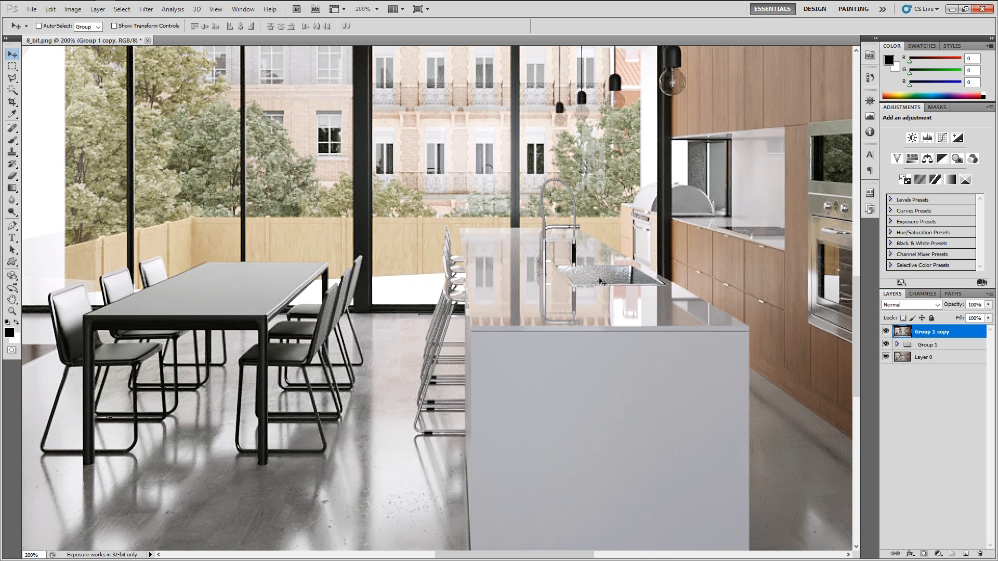
left_click_drag(627, 282, 463, 279)
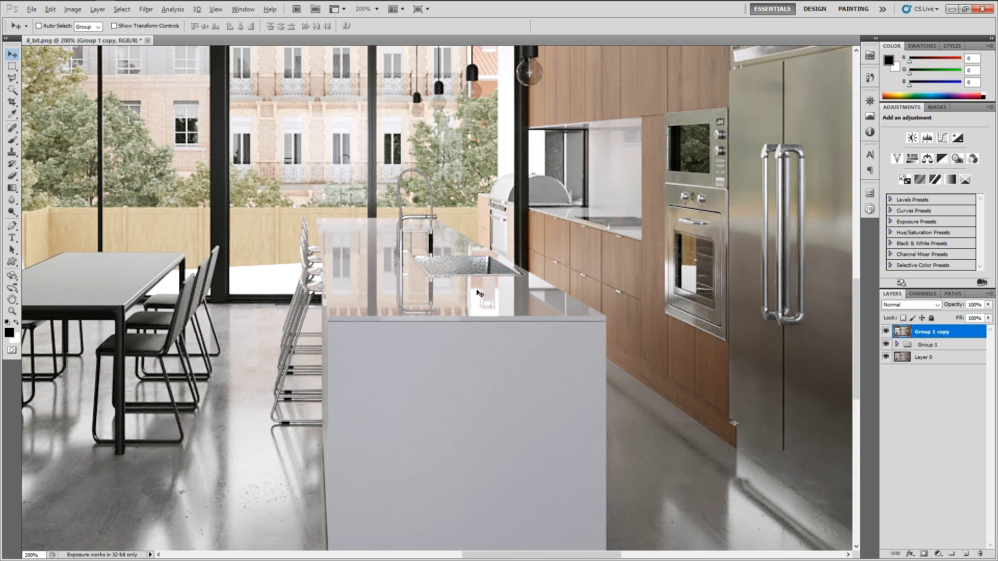
scroll(477, 294, "down", 4)
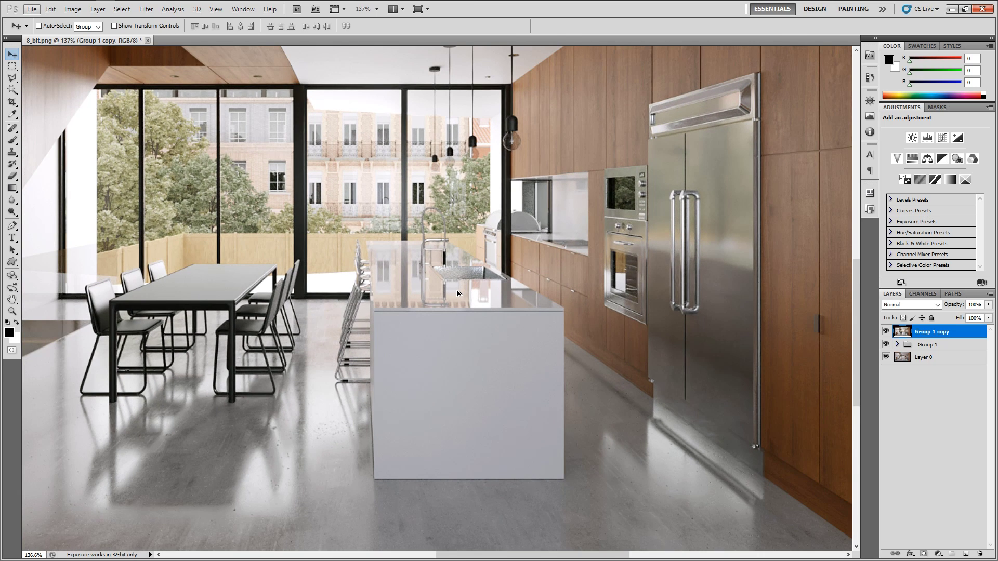
scroll(451, 289, "down", 1)
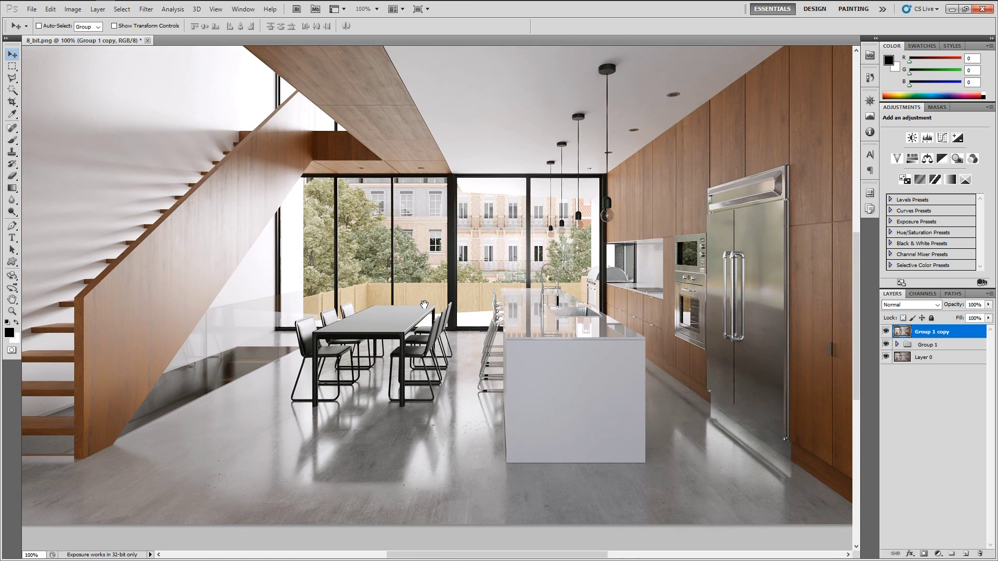
- Toggle the sharpened Group 1 copy layer on and off to compare the sharpening
left_click(885, 332)
left_click(886, 331)
left_click(885, 332)
left_click(886, 332)
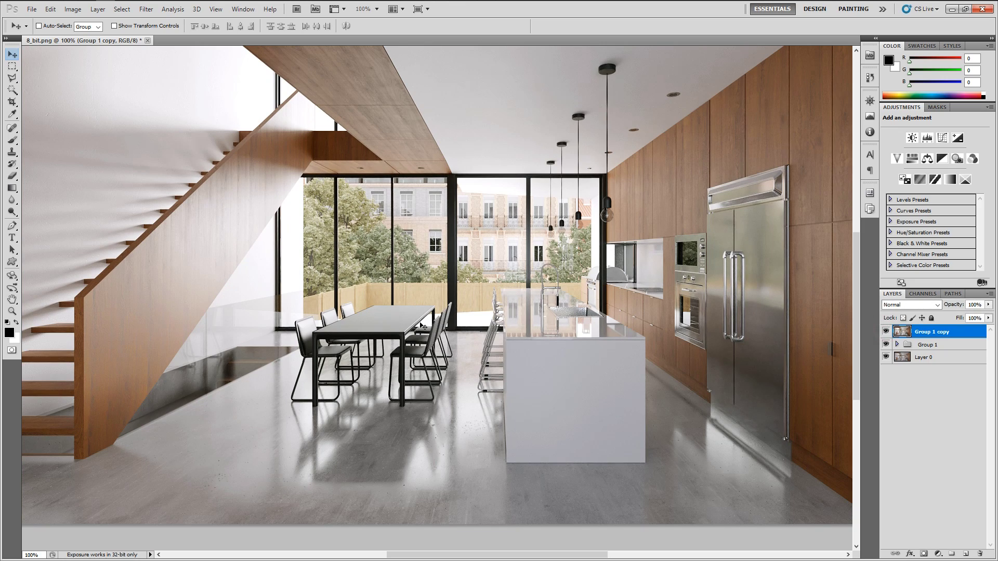
left_click(886, 331)
left_click(885, 332)
- Set Group 1 copy's opacity to 70% and pan around the image edges to inspect it
double_click(974, 305)
type("90")
key("Return")
left_click_drag(379, 212, 331, 285)
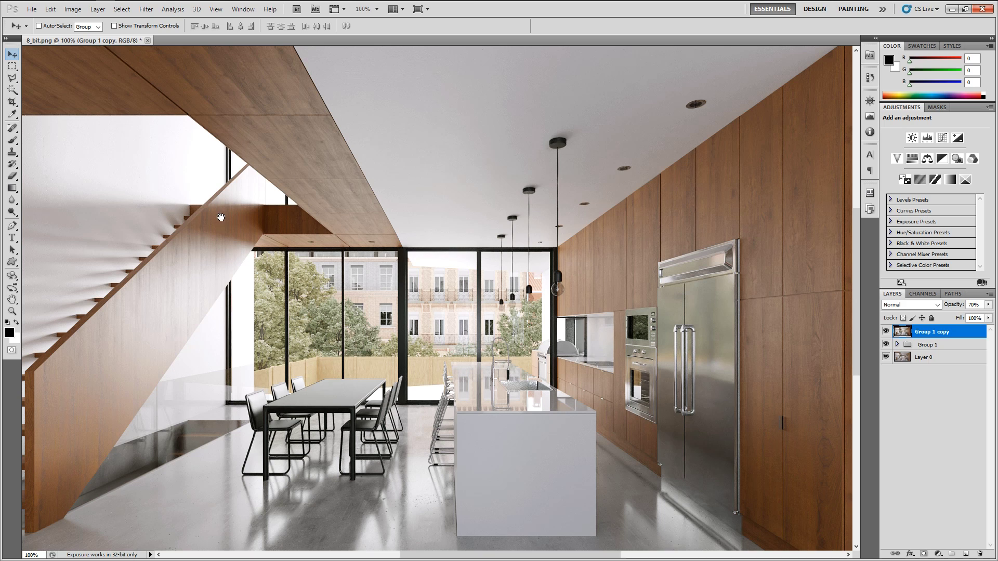
left_click_drag(224, 219, 418, 156)
left_click_drag(657, 332, 576, 389)
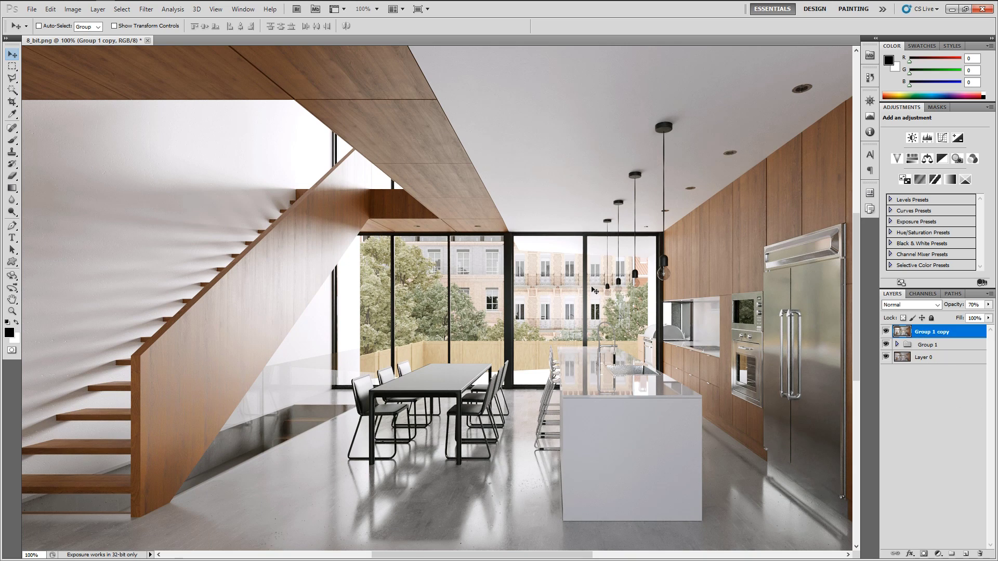
left_click_drag(631, 294, 572, 270)
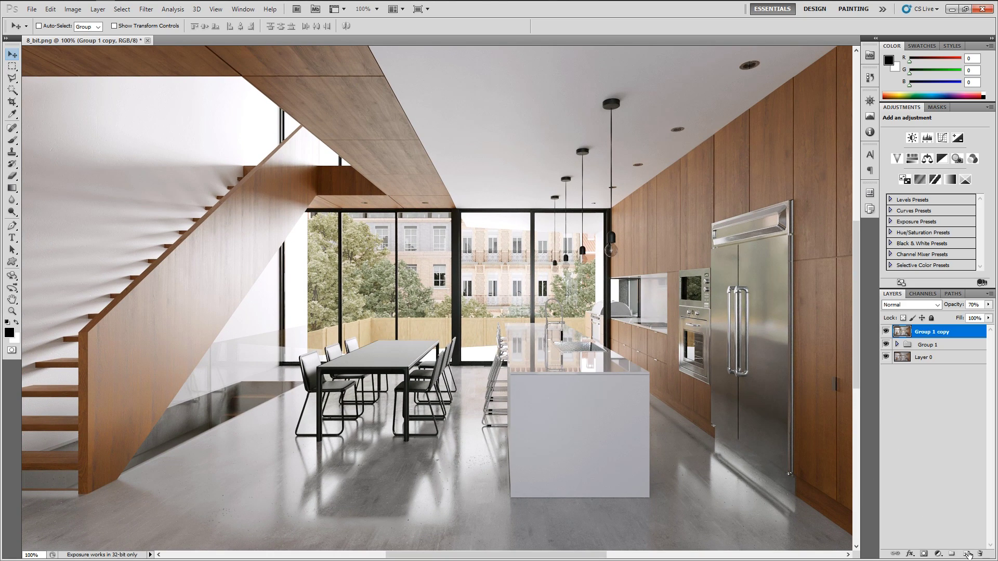
- Add Layer 1 above Group 1 copy, fit the image in the window, and fill the layer with white
left_click(967, 554)
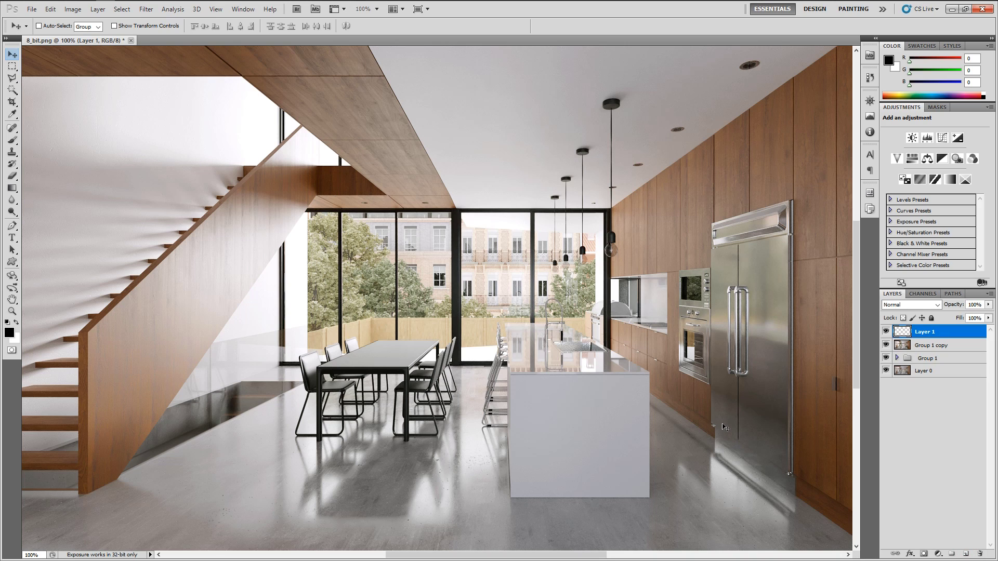
key("ctrl+minus")
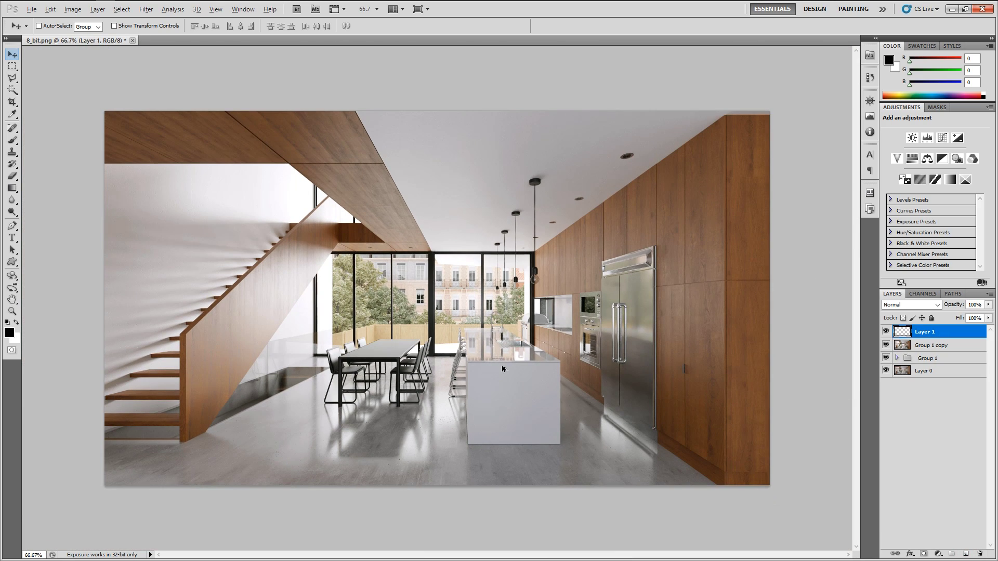
scroll(502, 368, "up", 1)
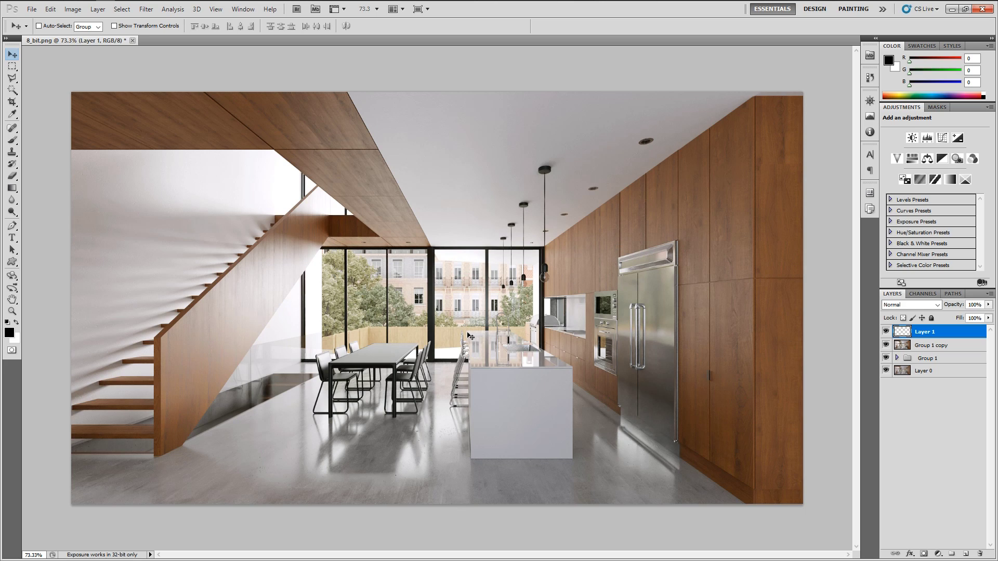
key("x")
key("alt+BackSpace")
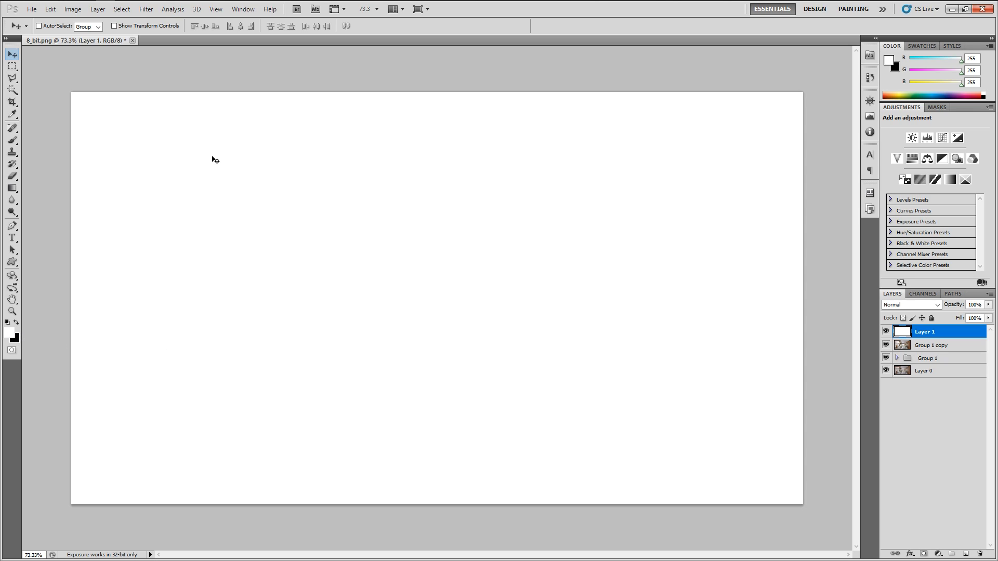
- Apply Lens Correction to the white layer with a Custom vignette of Amount -25 and Midpoint +42
left_click(146, 9)
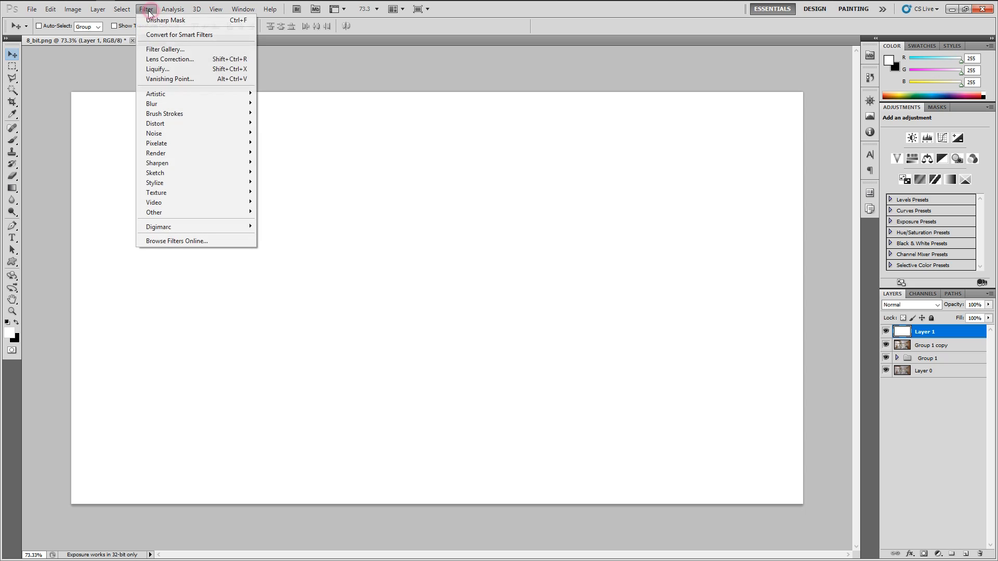
left_click(181, 64)
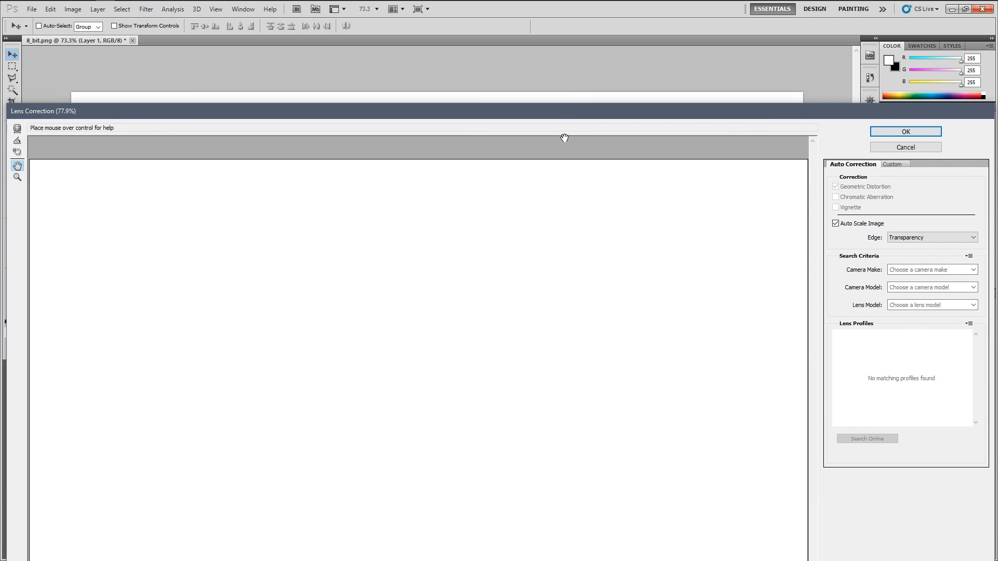
left_click(572, 114)
left_click_drag(750, 109, 729, 57)
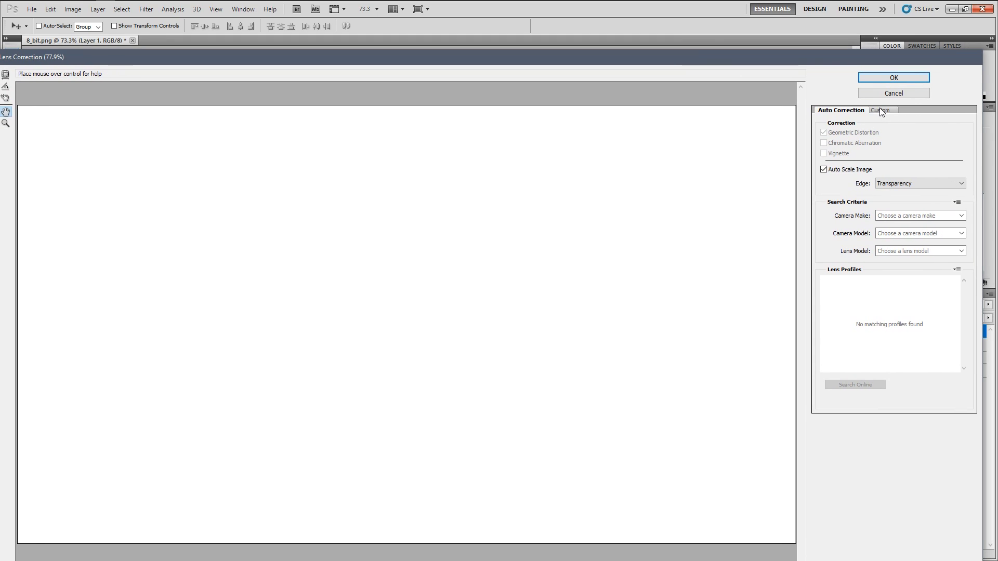
left_click(880, 109)
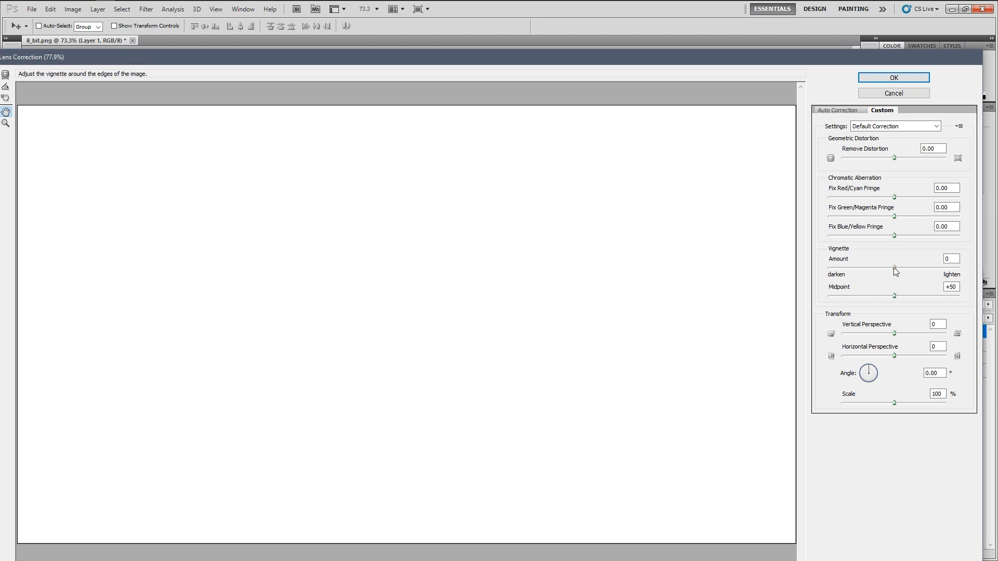
left_click_drag(893, 267, 877, 268)
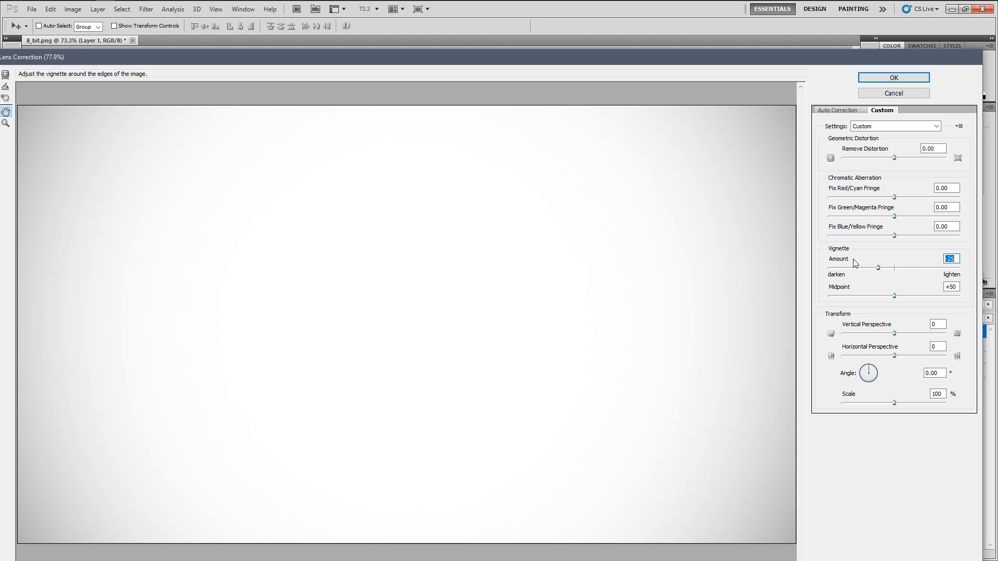
left_click(893, 296)
left_click_drag(890, 299, 883, 295)
left_click(879, 269)
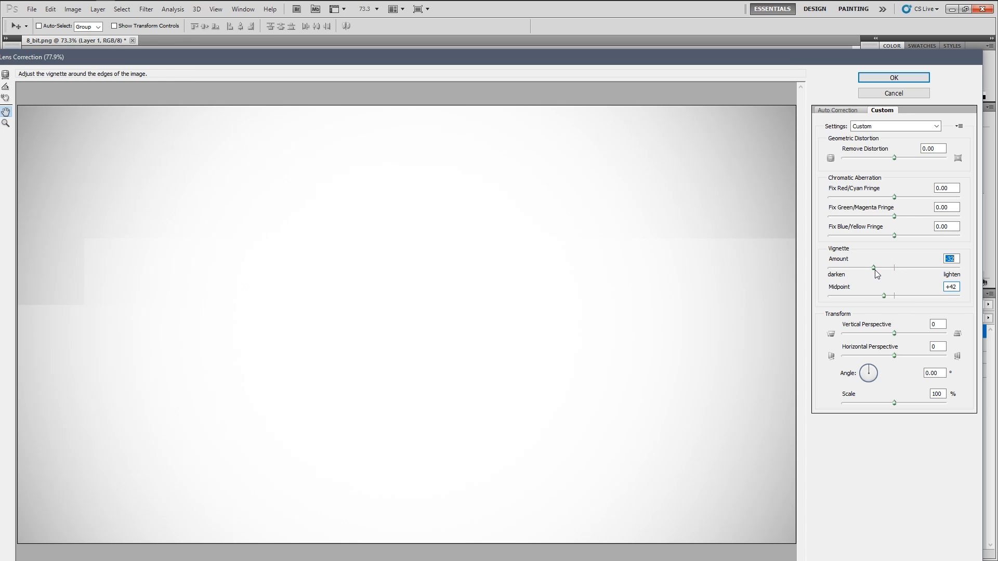
left_click_drag(876, 270, 882, 298)
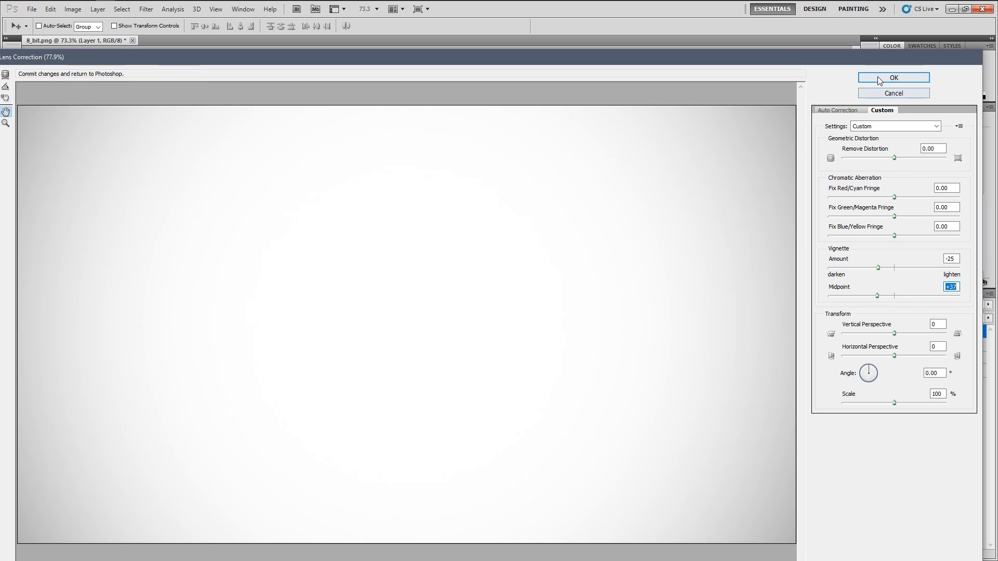
left_click(894, 77)
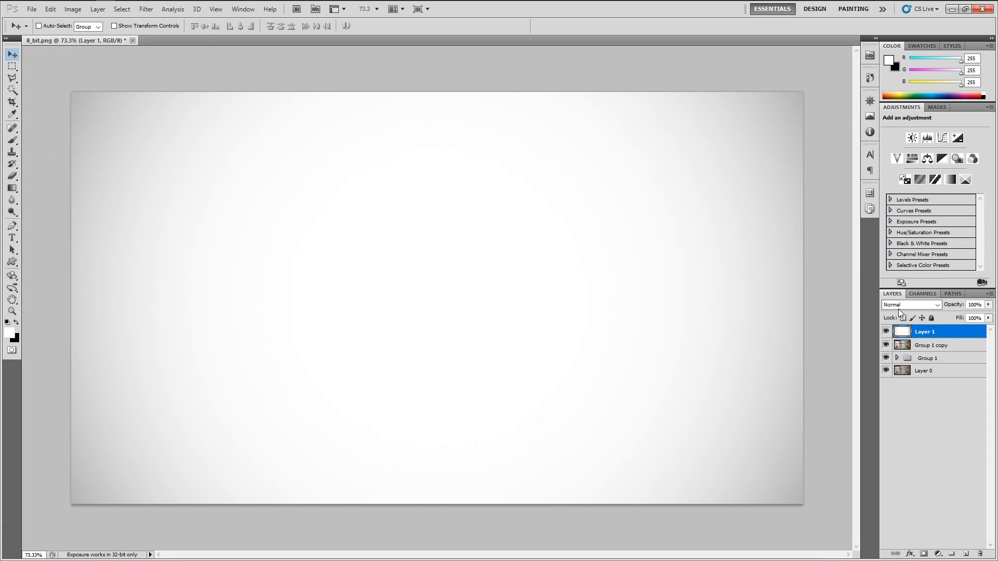
- Set the white Layer 1 to Multiply blend mode and toggle it to compare
left_click(894, 306)
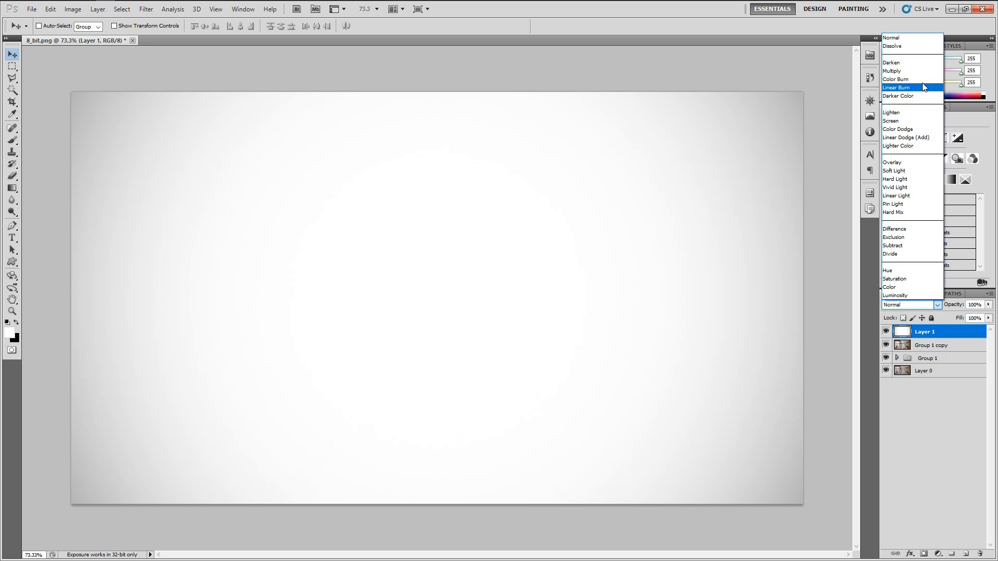
left_click(917, 72)
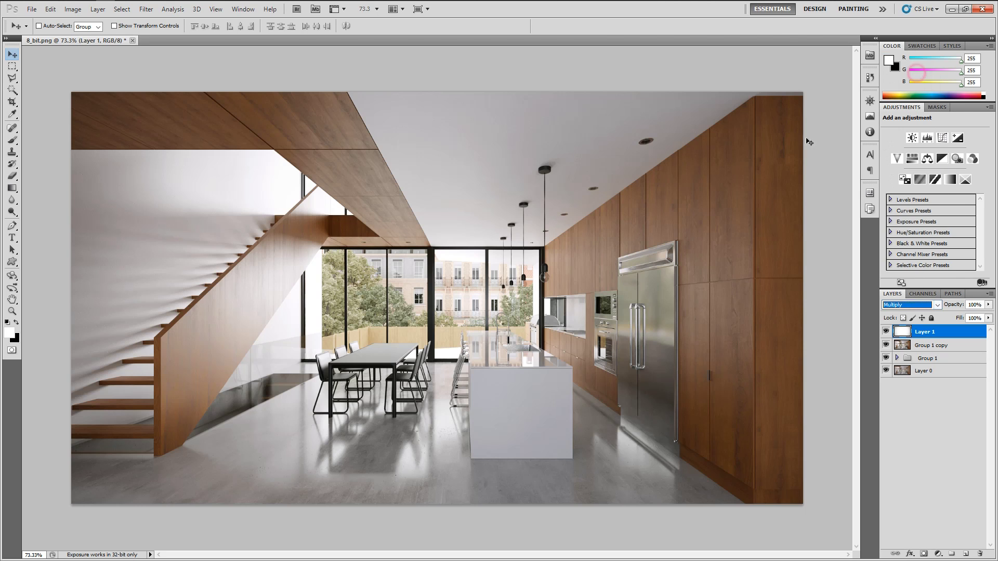
left_click(916, 412)
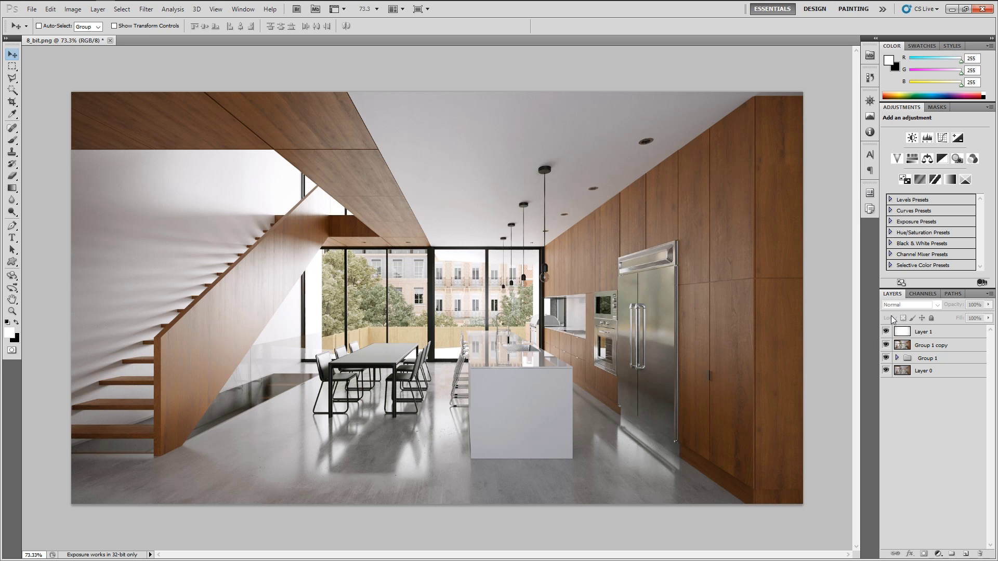
left_click(885, 333)
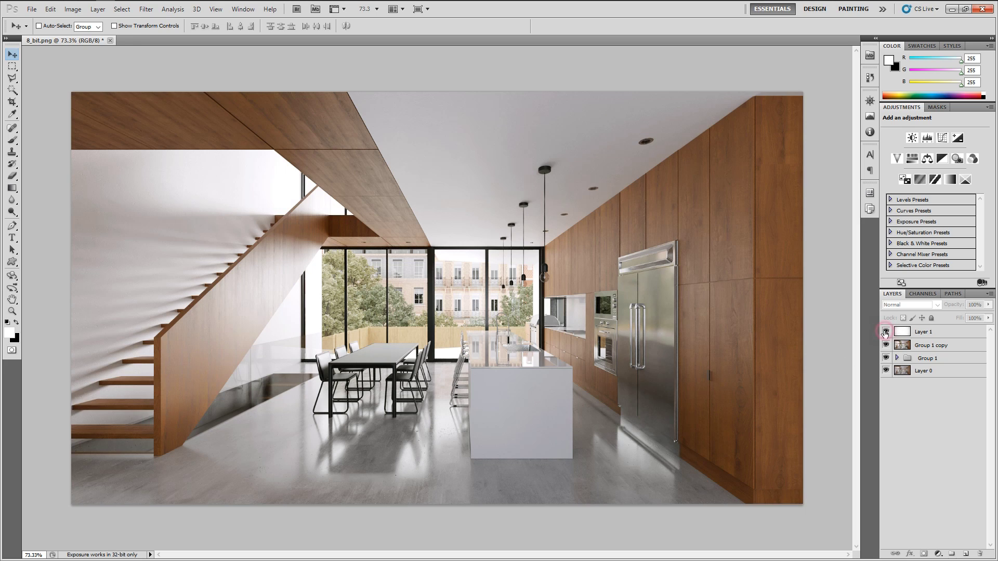
left_click(886, 333)
left_click(885, 333)
left_click(885, 333)
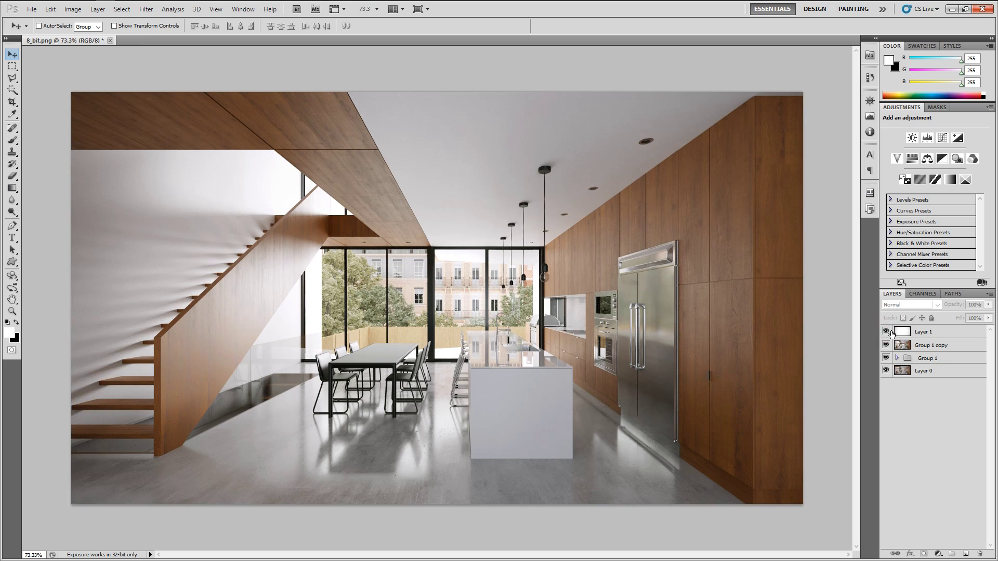
left_click(886, 331)
left_click(885, 331)
left_click(885, 331)
left_click(885, 332)
- Lower the vignette layer's opacity to 30% and compare the render with and without it
left_click(931, 335)
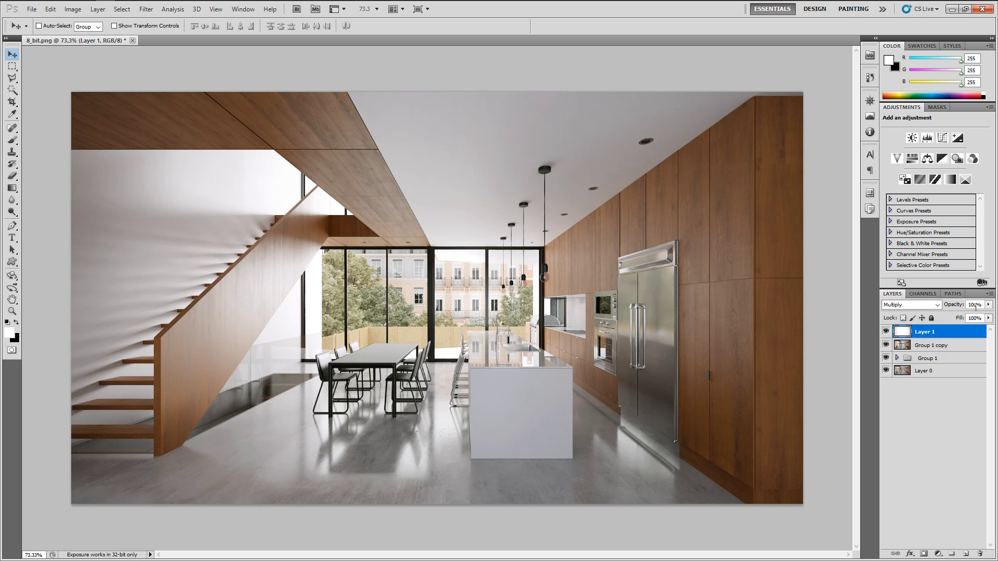
double_click(974, 305)
type("0")
key("Return")
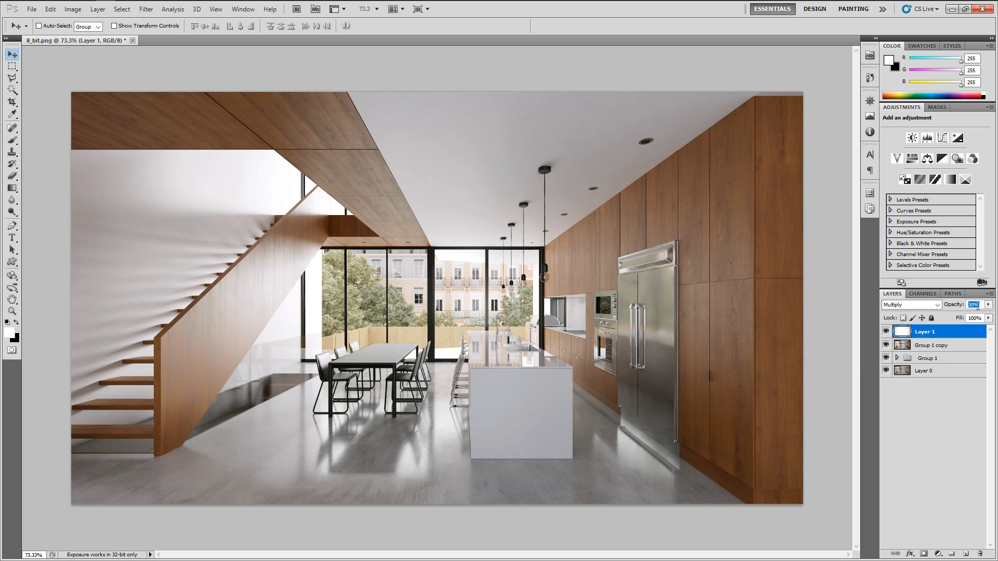
left_click(928, 385)
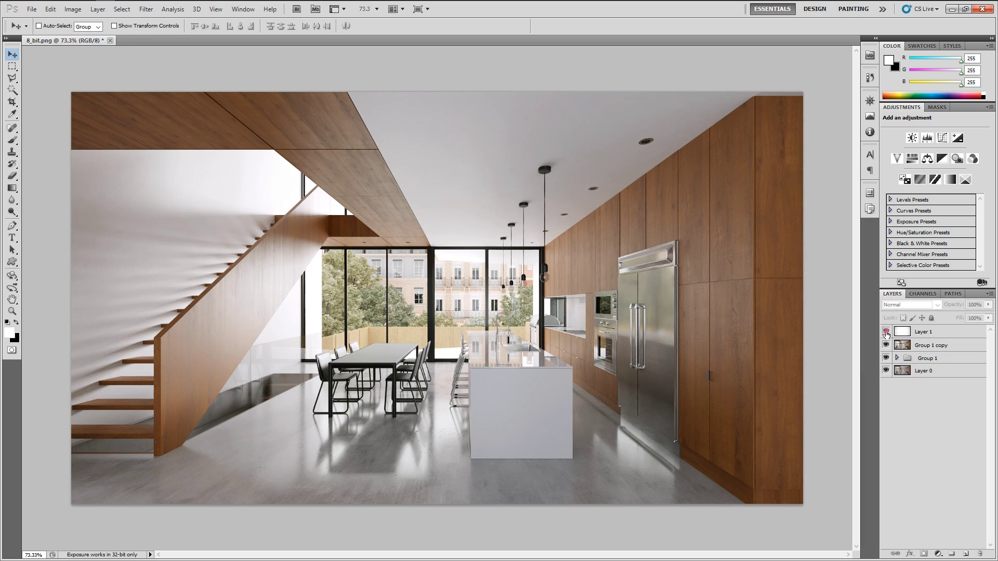
left_click(885, 332)
left_click(886, 332)
left_click(886, 331)
left_click(886, 332)
left_click(930, 331)
left_click(886, 332)
left_click(886, 333)
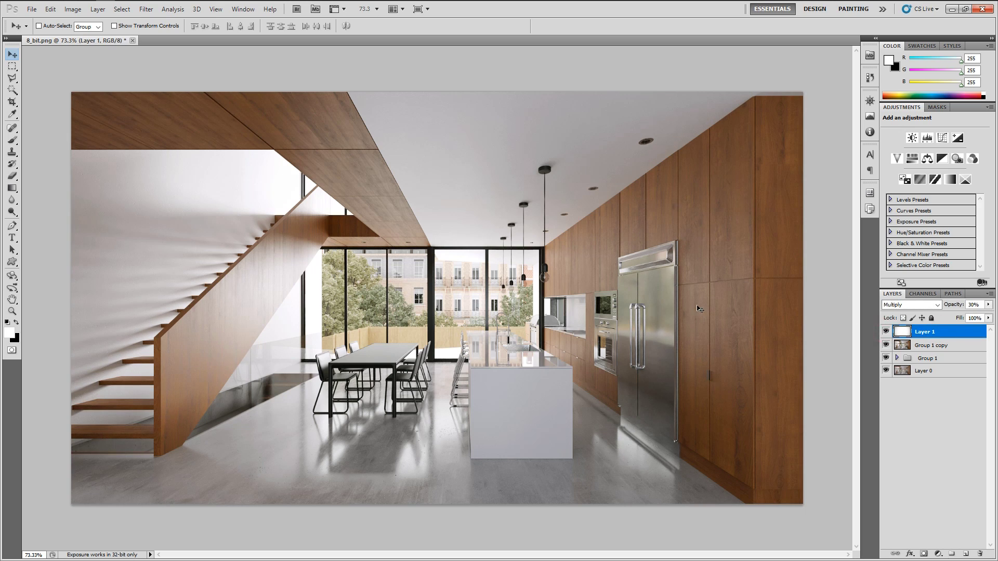
left_click(885, 332)
left_click(885, 331)
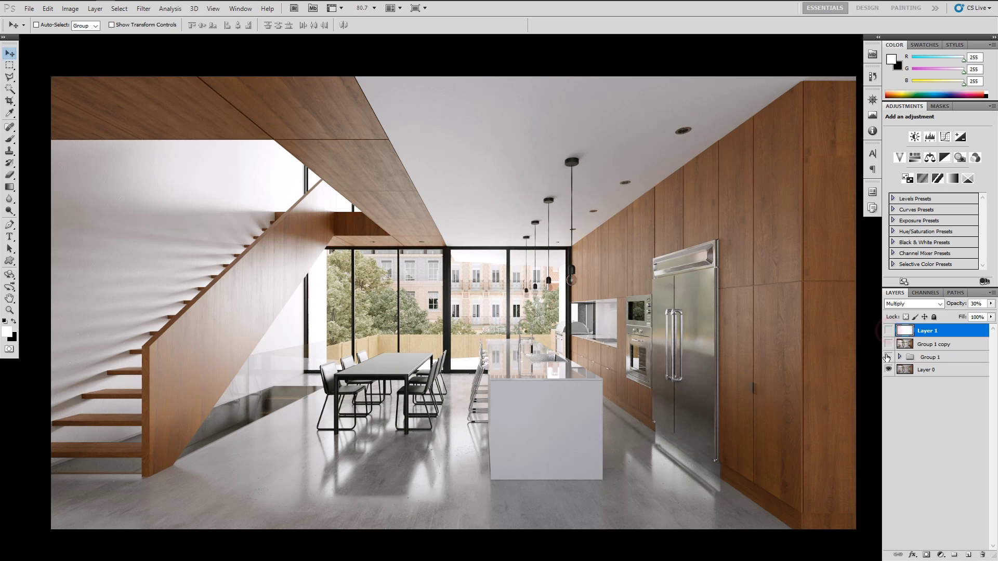
left_click(888, 357)
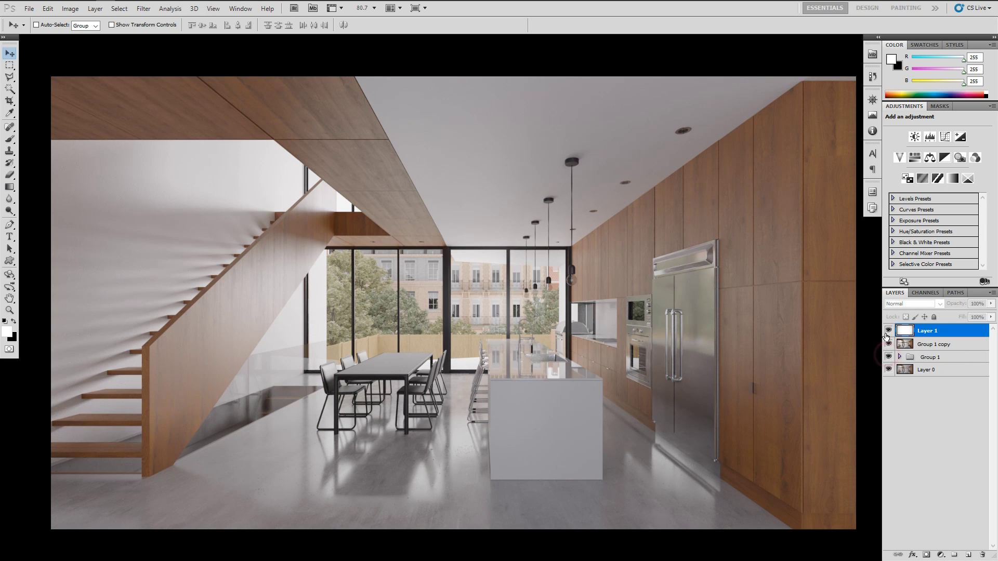
key("shift+alt+m")
key("3")
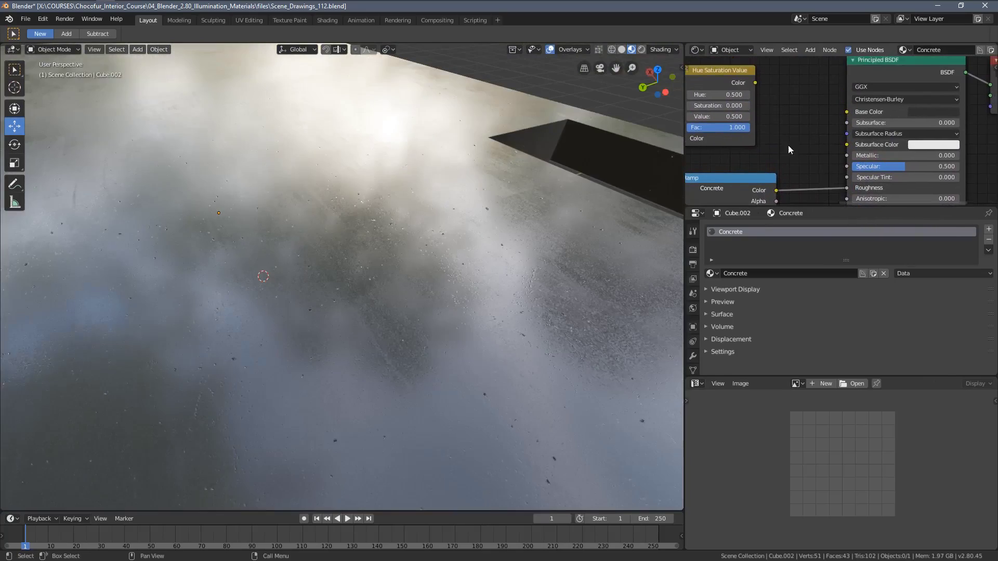
key("KP_8")
key("KP_8")
key("KP_8")
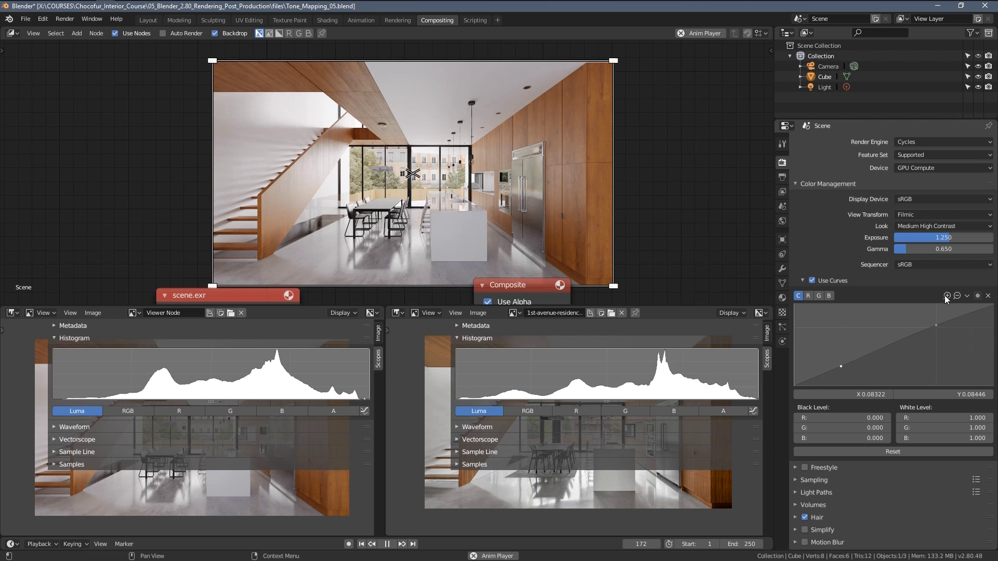
left_click(958, 295)
left_click(958, 296)
key("n")
key("n")
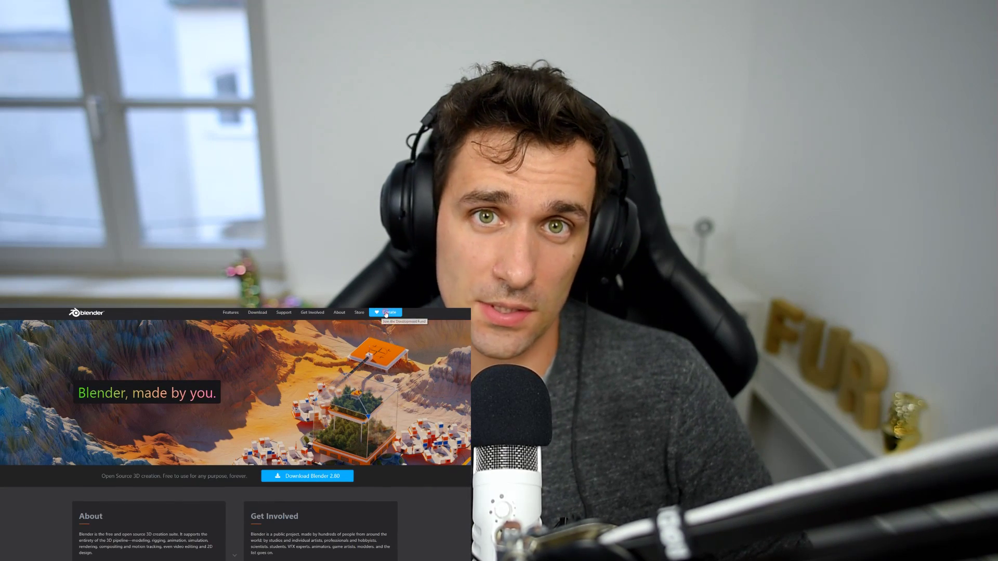
- Go to the Blender Development Fund page through Donate on blender.org
left_click(386, 313)
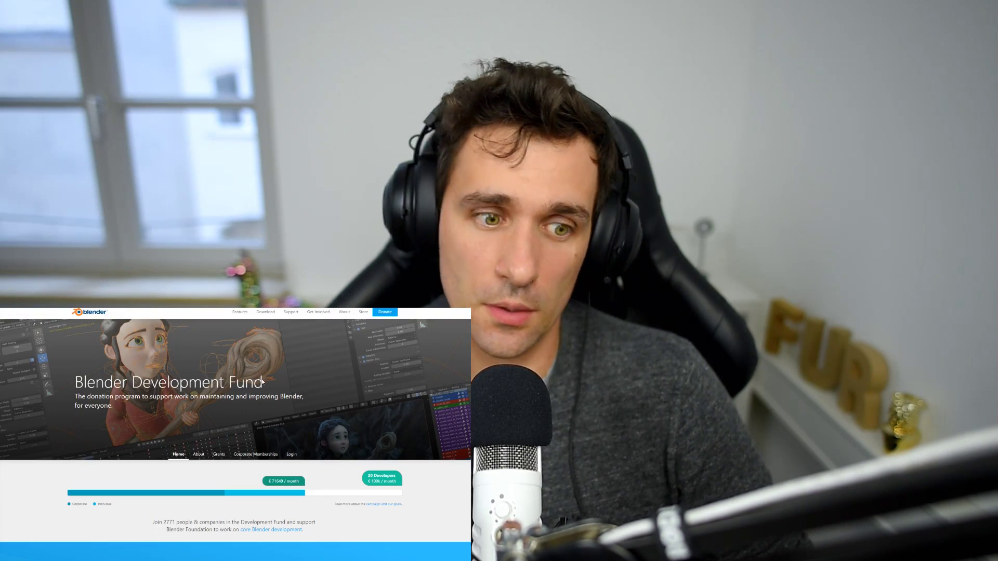